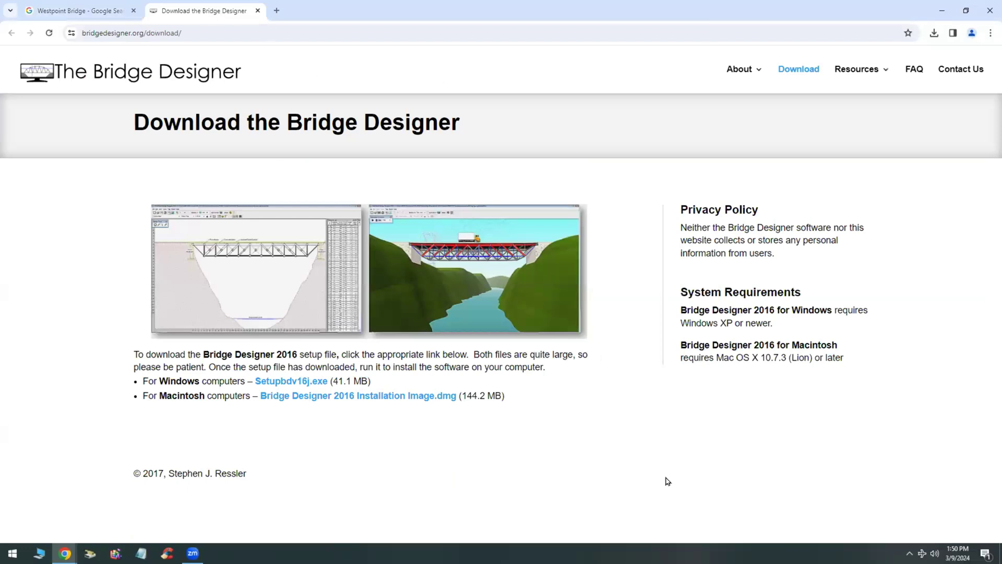
Save the setupbdv16j Windows installer from SourceForge into the Downloads folder.
left_click(314, 384)
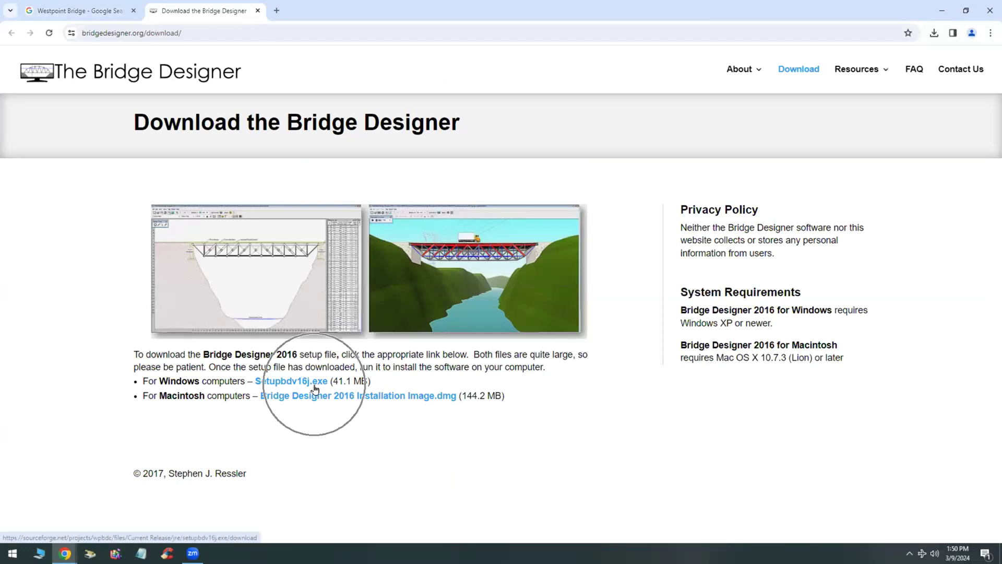
right_click(314, 384)
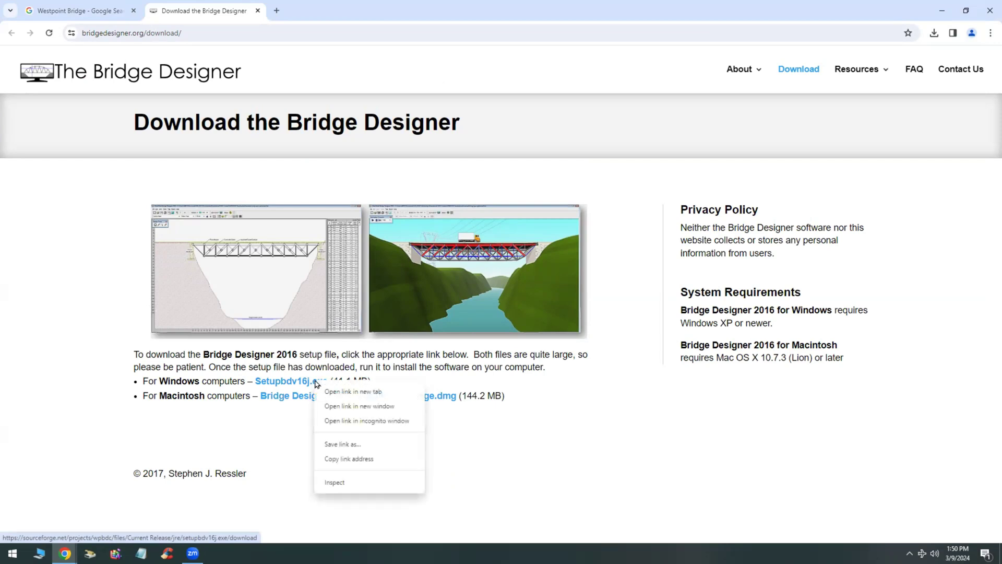
left_click(340, 394)
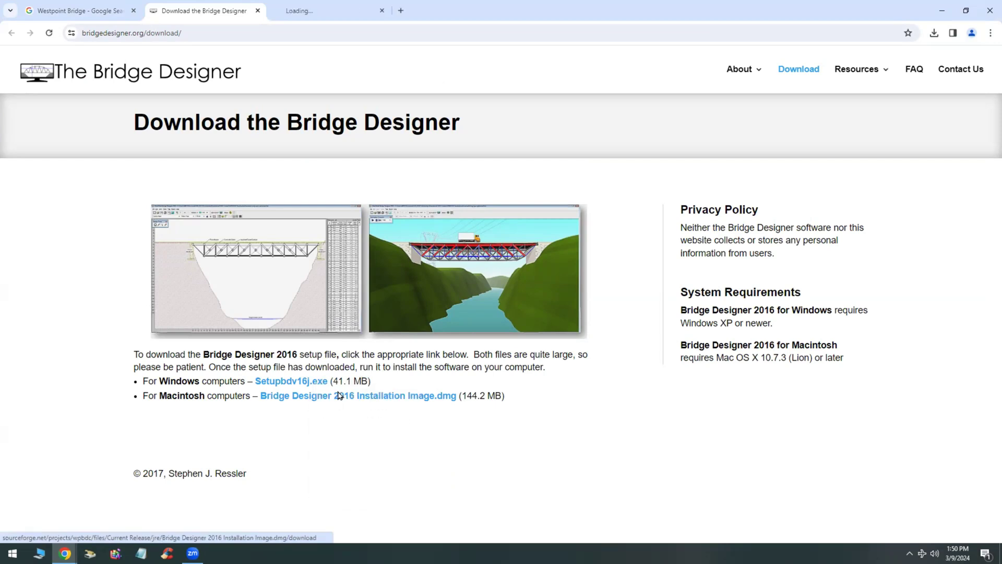
left_click(334, 13)
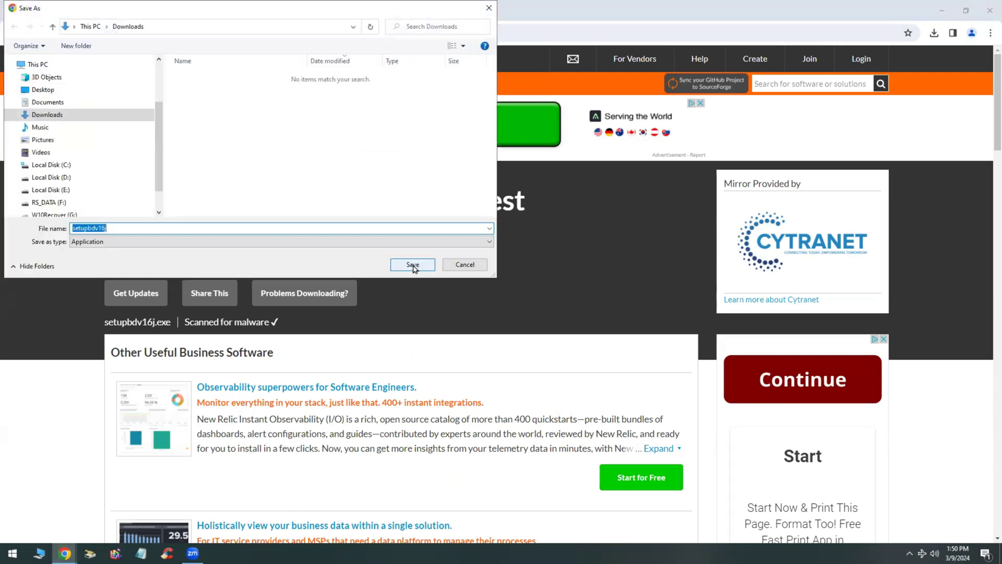
left_click(412, 265)
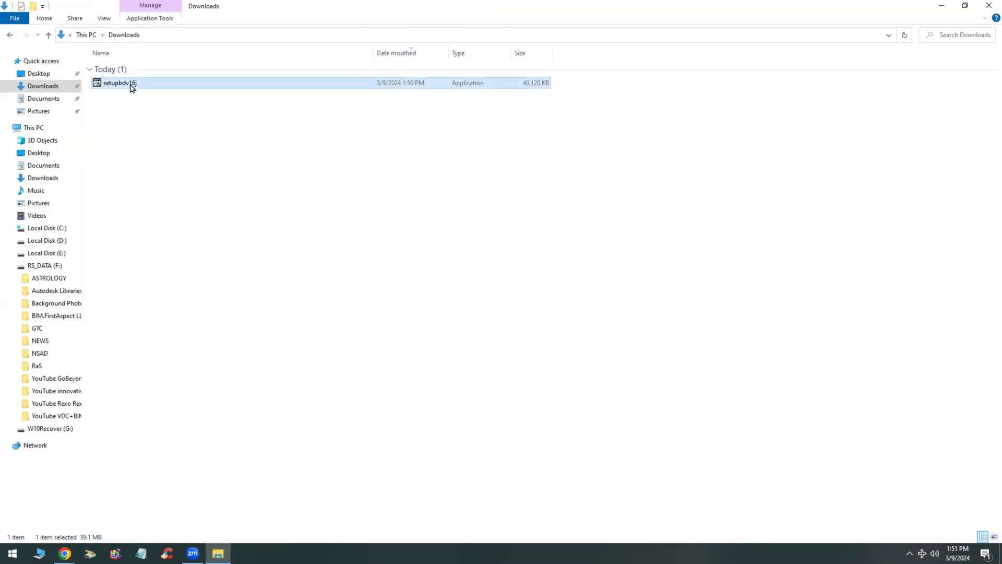
Run setupbdv16j and install Bridge Designer 2016 for all users into the default Program Files (x86) folder.
double_click(132, 86)
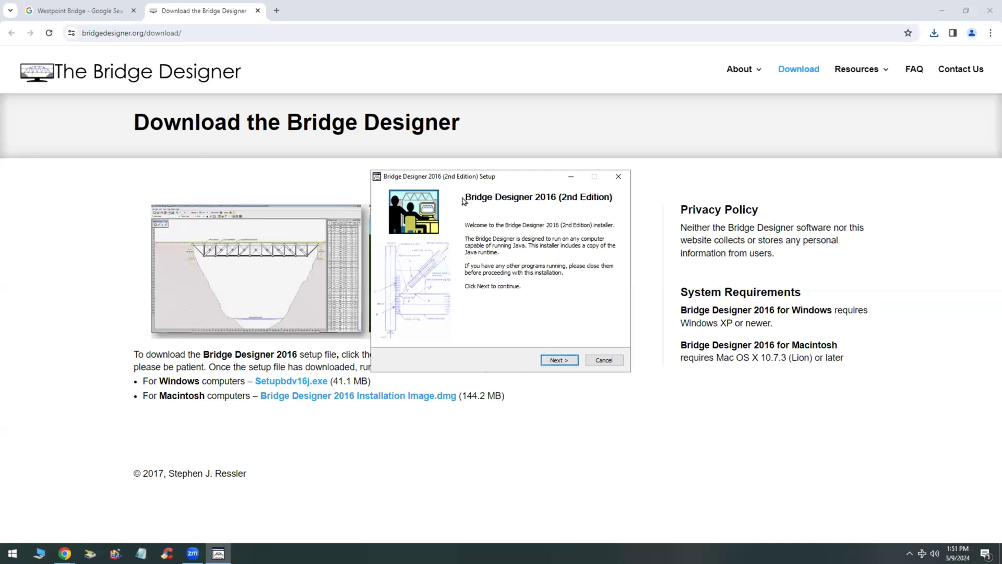
left_click(559, 361)
left_click(558, 360)
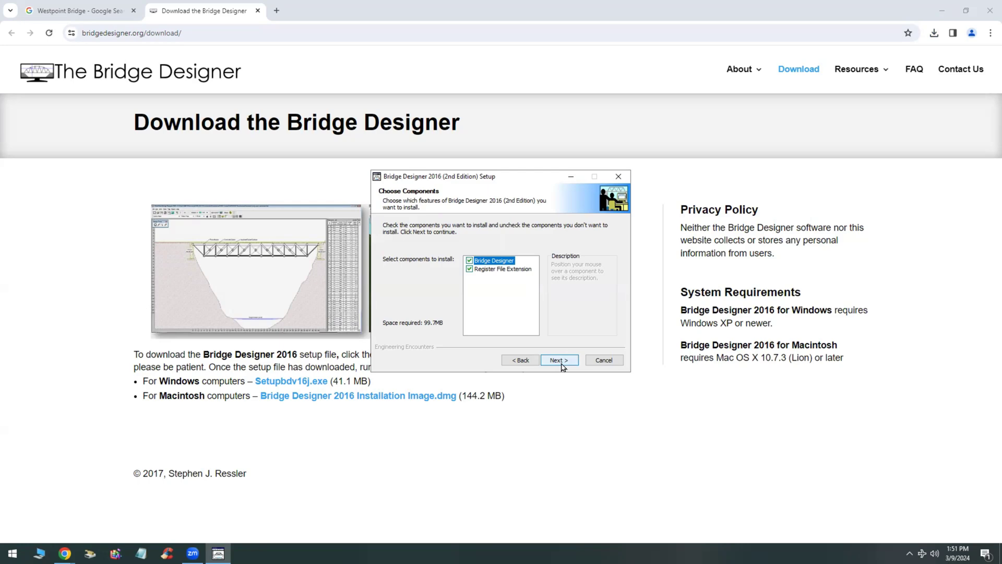
left_click(566, 365)
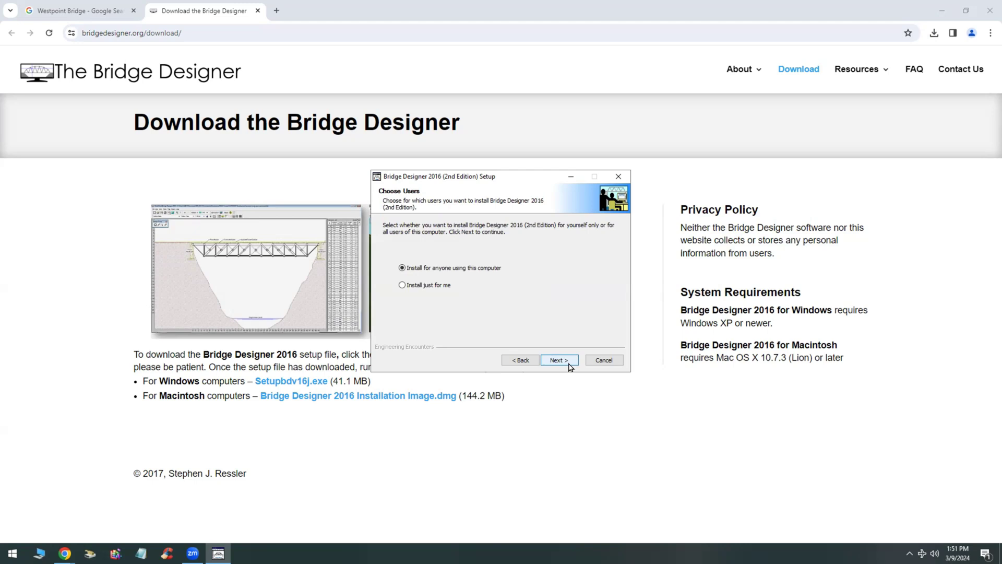
left_click(569, 364)
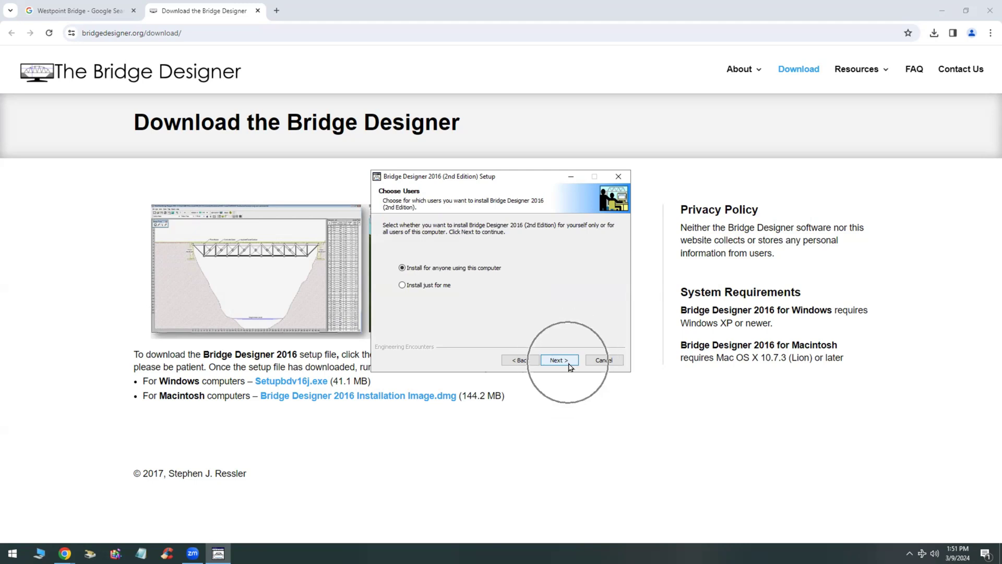
left_click(570, 365)
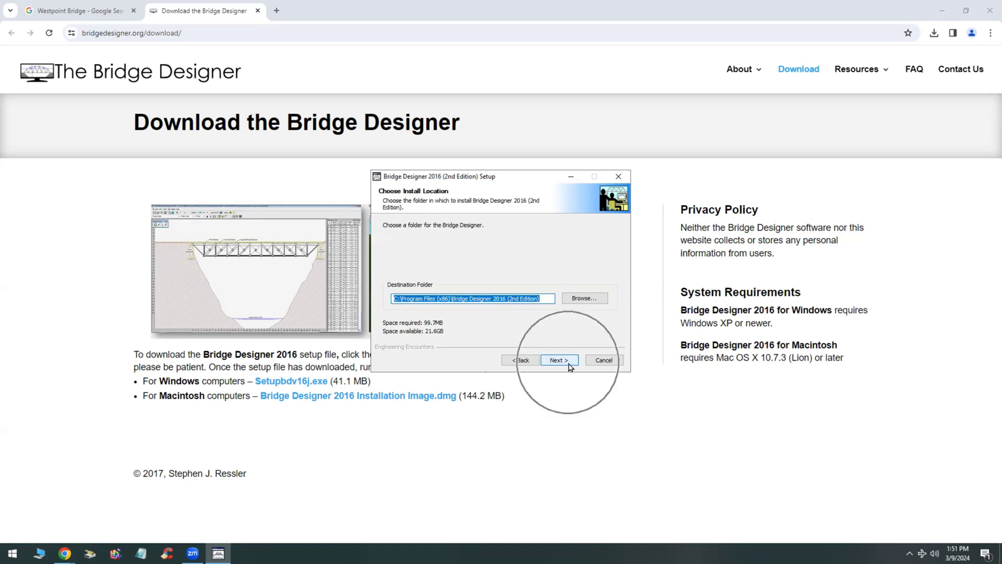
left_click(569, 366)
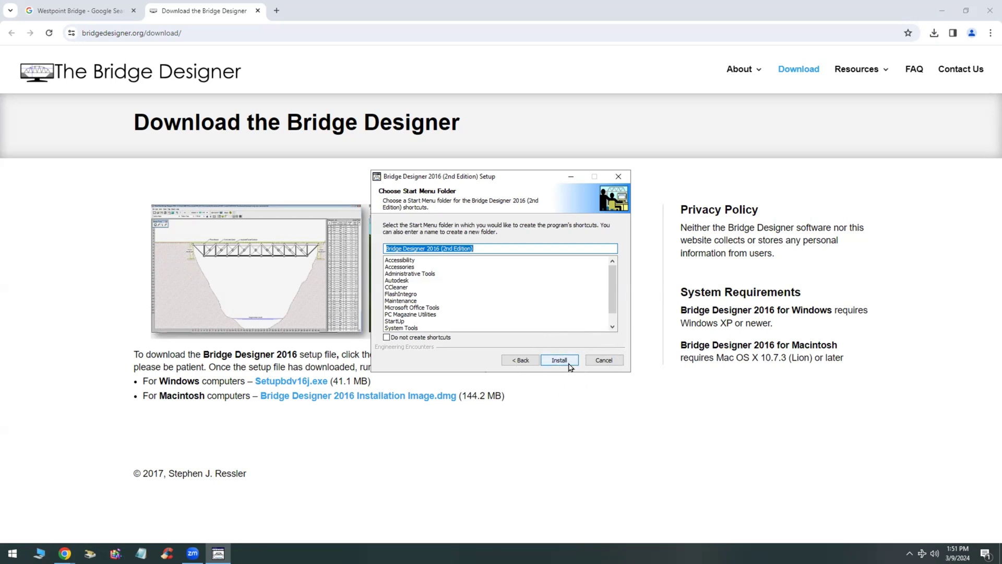
left_click(570, 365)
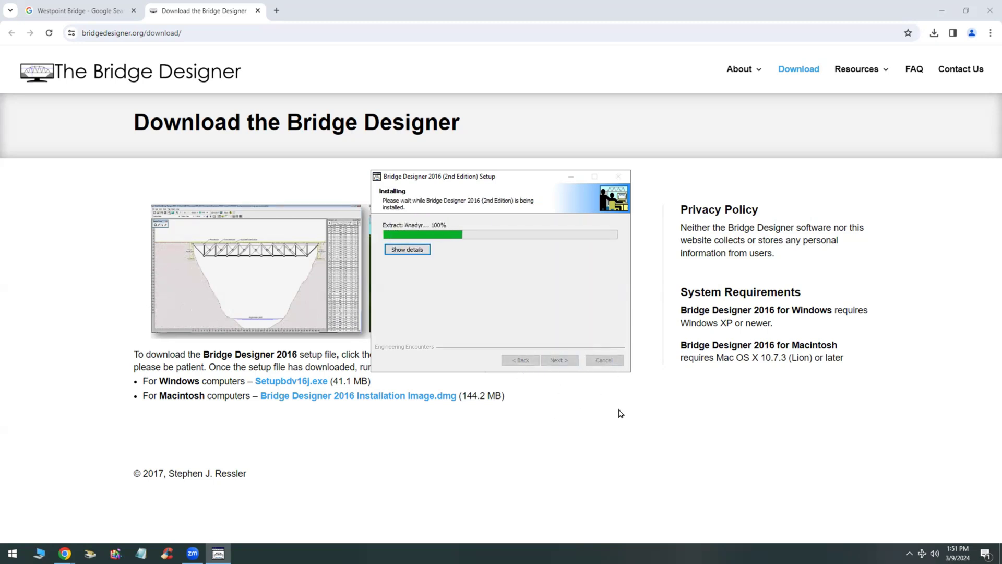
Close the finished installer and open the Bridge Designer Tutorial page in a new tab.
left_click(560, 363)
mouse_move(860, 69)
right_click(879, 115)
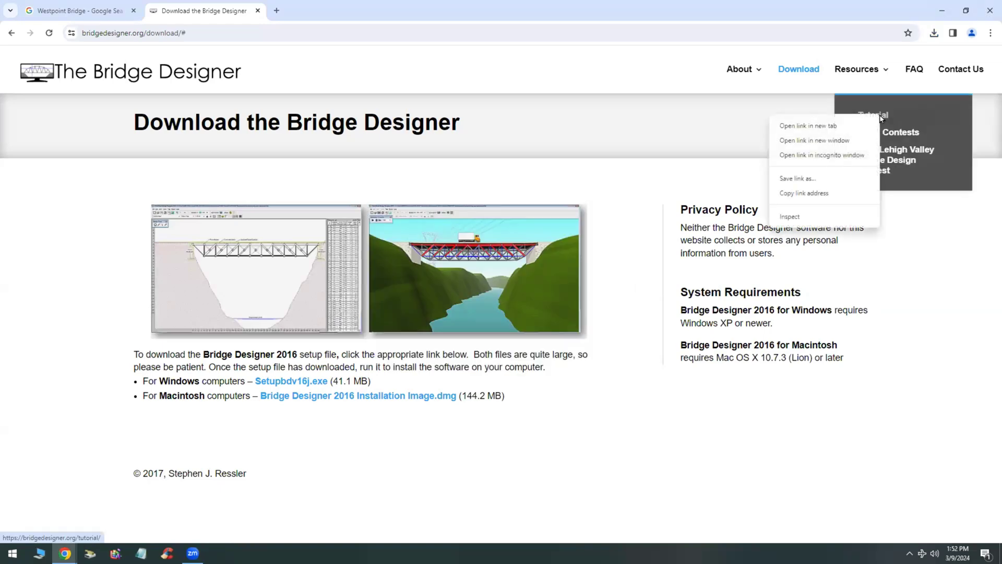
left_click(806, 123)
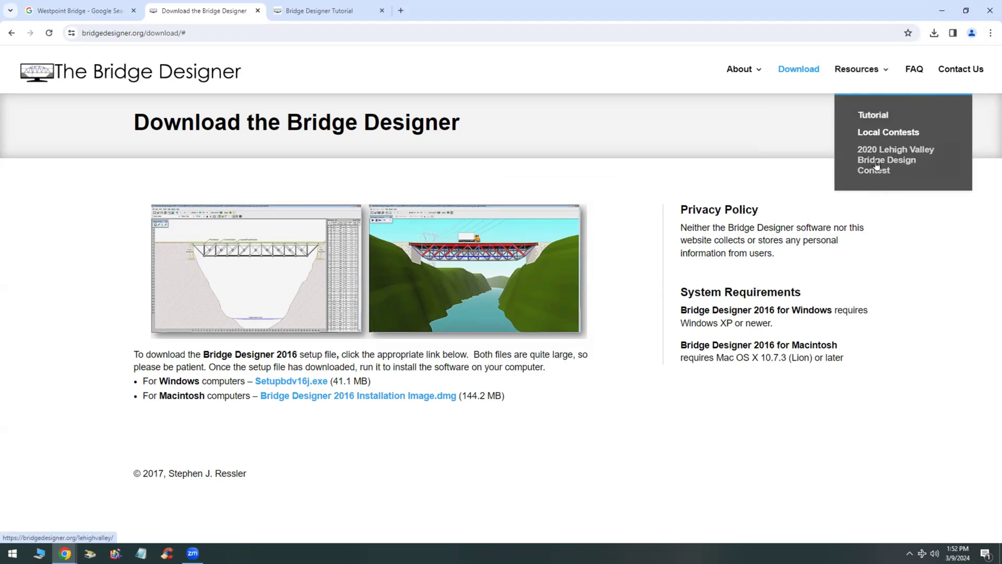
left_click(313, 10)
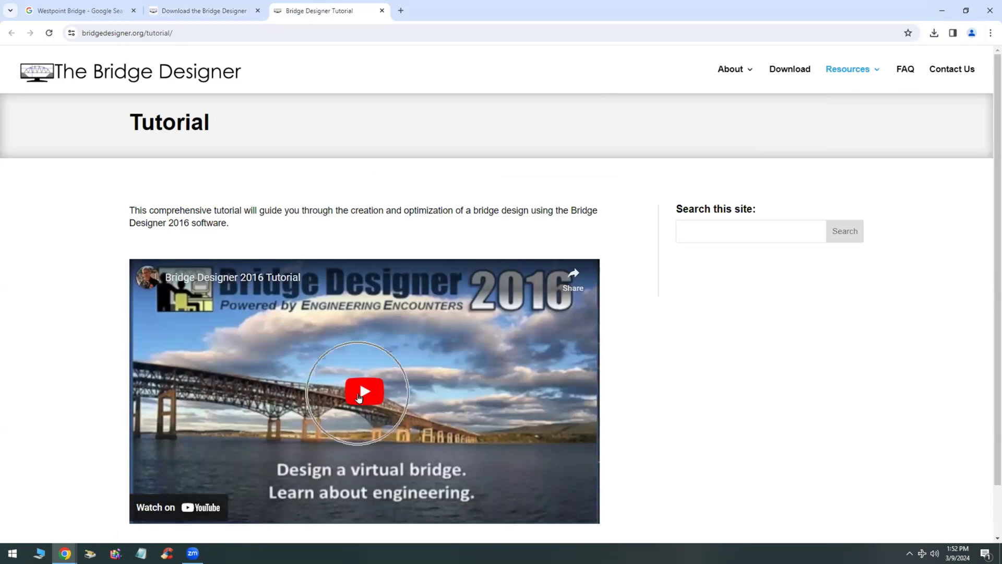
Play the tutorial video full screen and skim through the setup wizard and deck elevation parts.
scroll(359, 397, "down", 2)
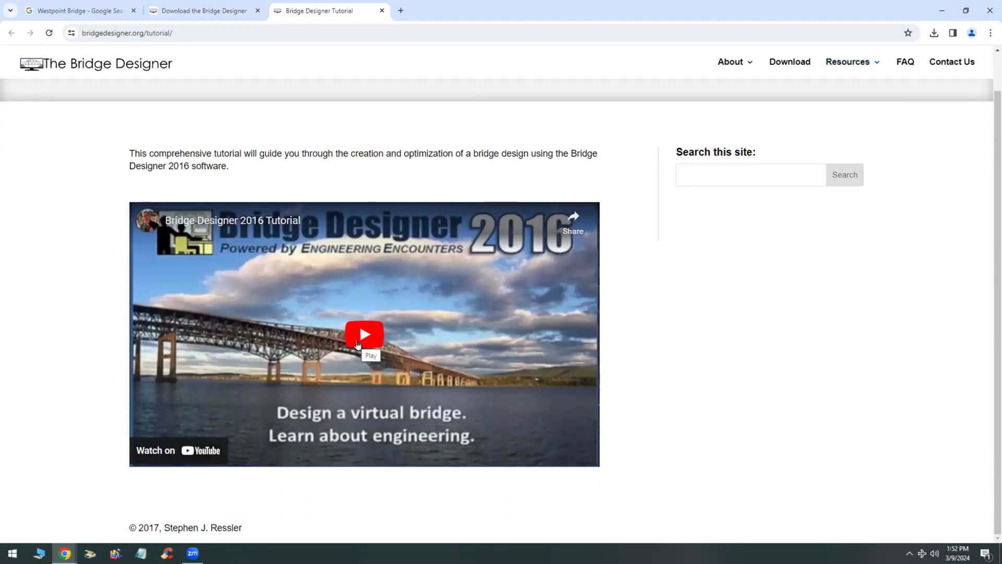
left_click(356, 342)
left_click(587, 454)
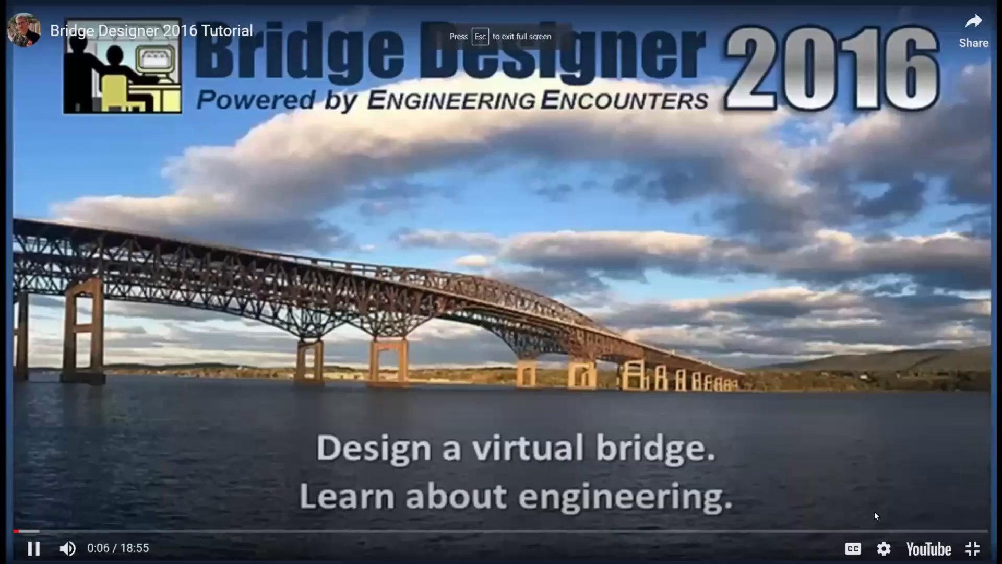
left_click(62, 531)
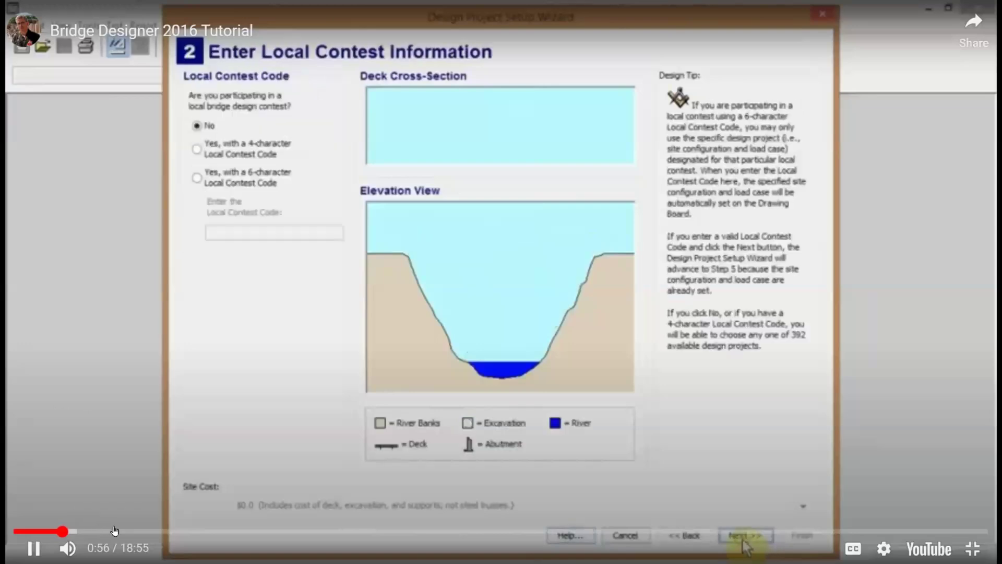
left_click(114, 531)
left_click(185, 530)
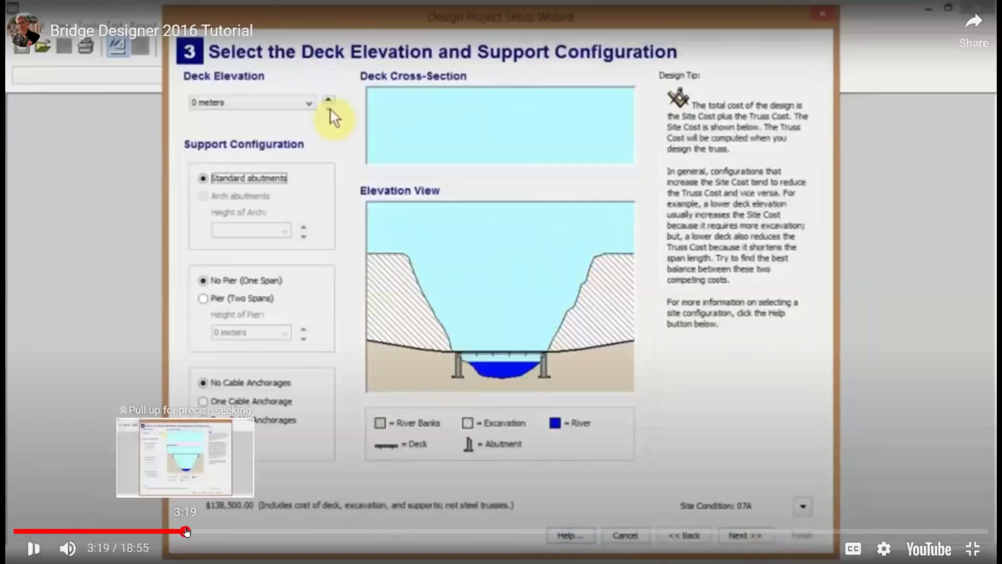
left_click(288, 532)
Skim the Draw Joints, load test and geometric configuration sections, then exit full screen.
left_click(364, 531)
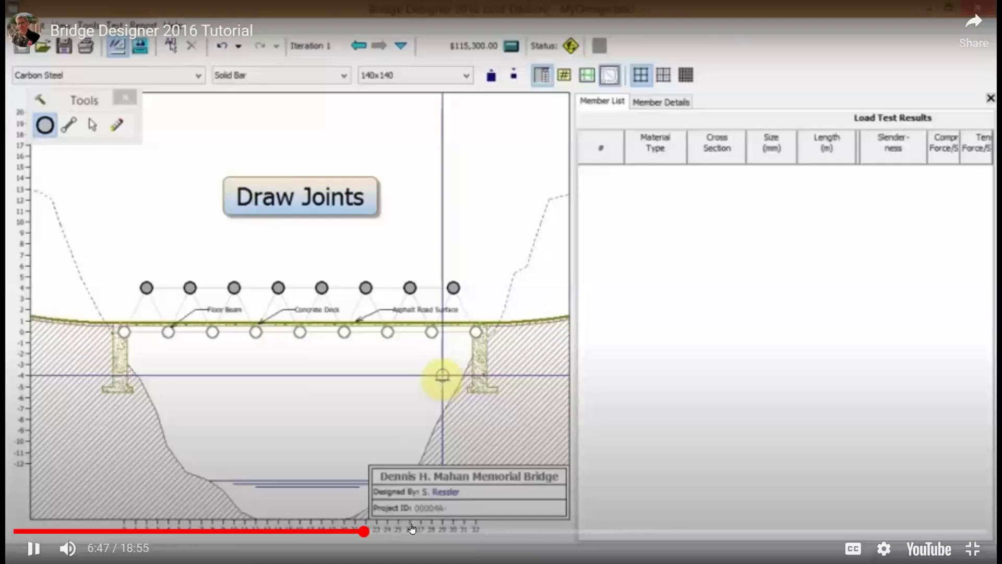
left_click(428, 529)
left_click_drag(514, 531, 611, 531)
left_click(691, 531)
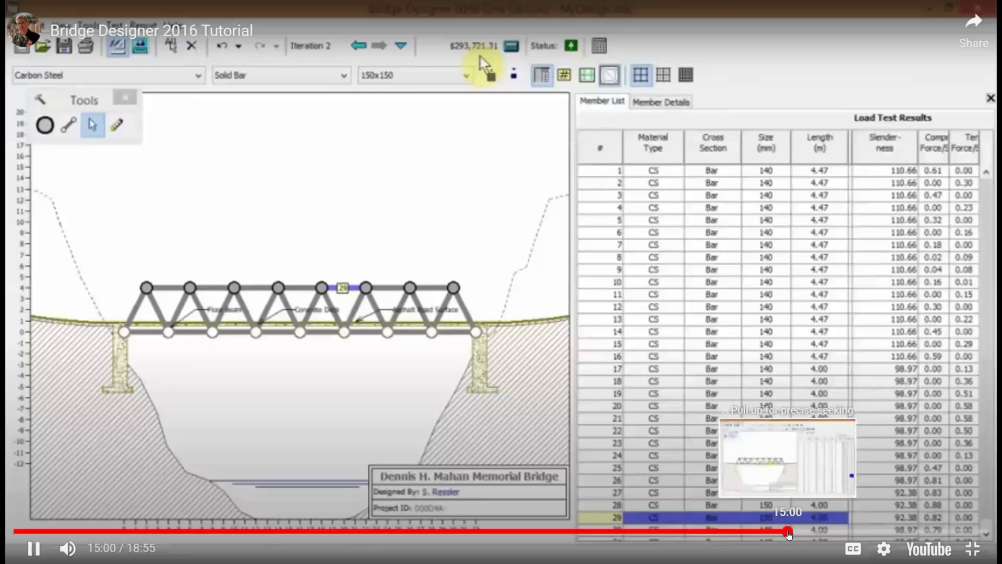
left_click(787, 531)
left_click(910, 532)
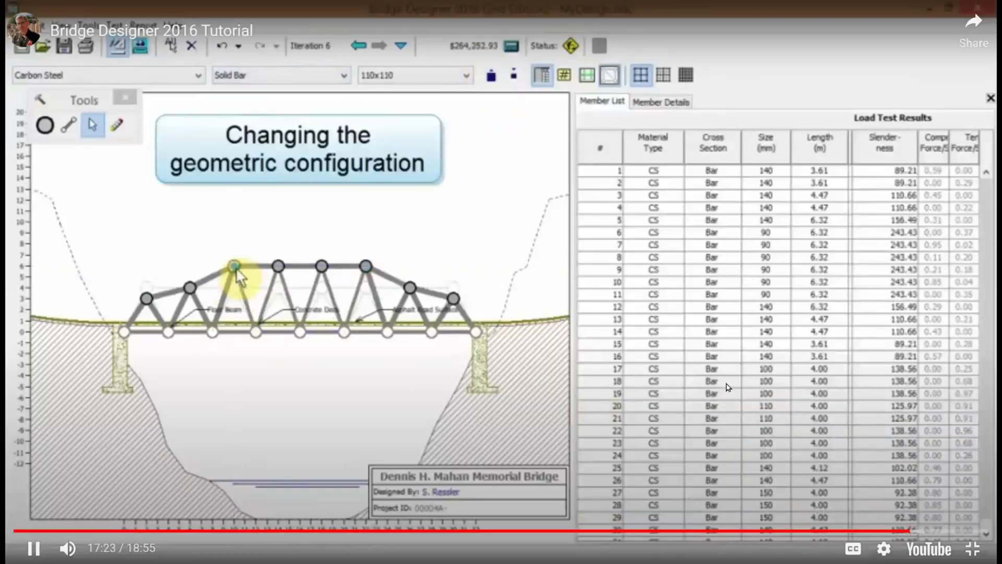
key("Escape")
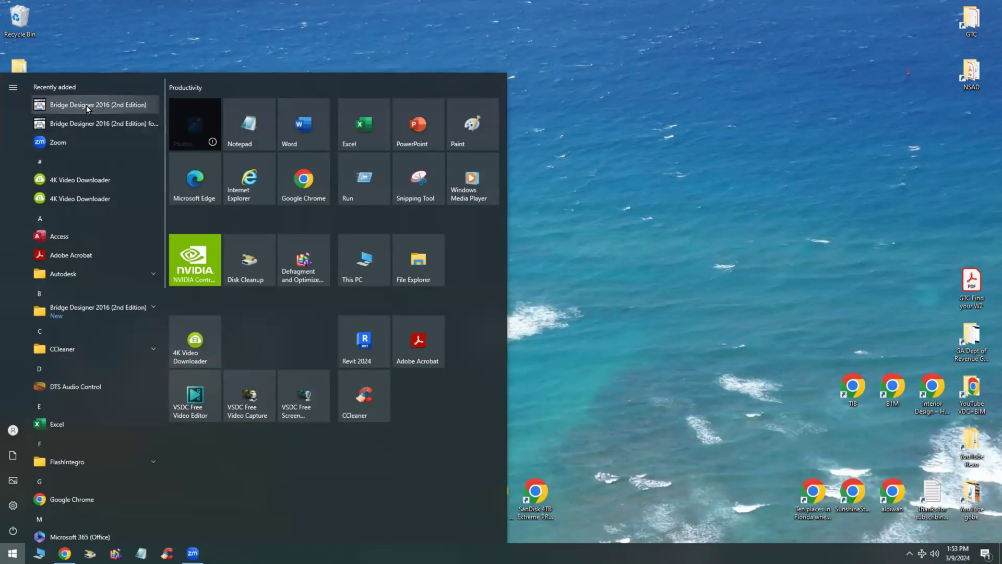
Launch Bridge Designer 2016, page through the Design Tip of the Day tips, and dismiss them.
left_click(86, 105)
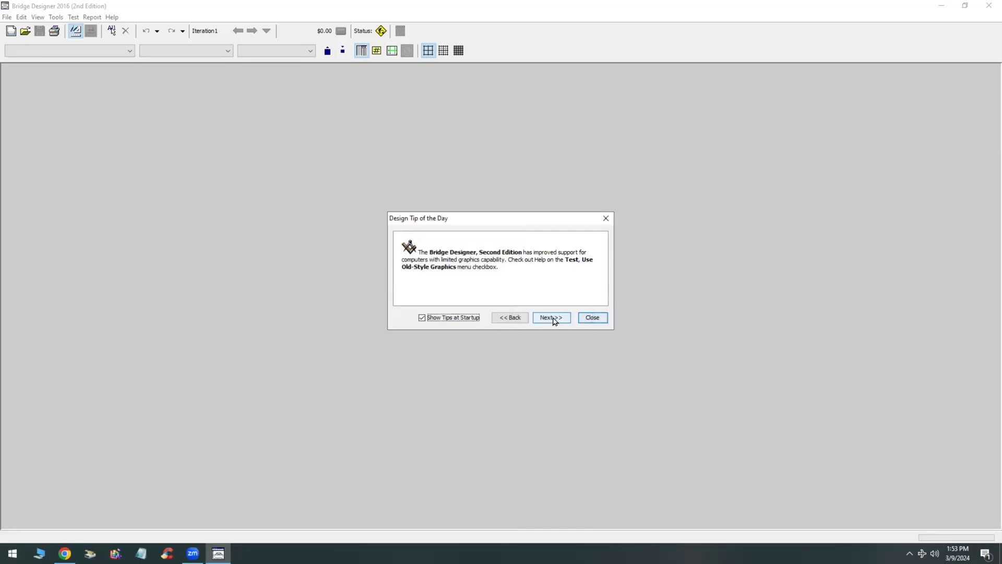
left_click(552, 318)
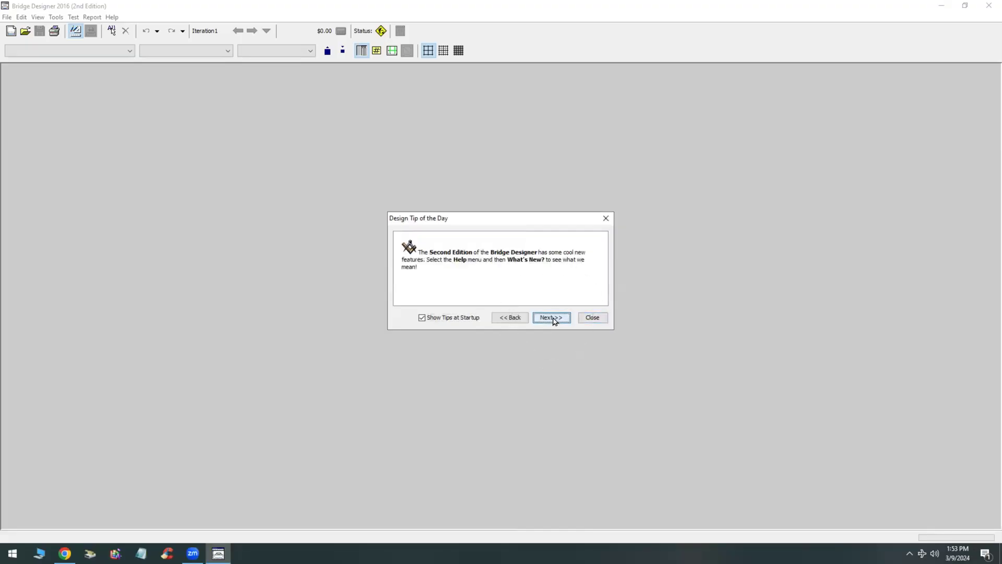
left_click(554, 320)
left_click(554, 320)
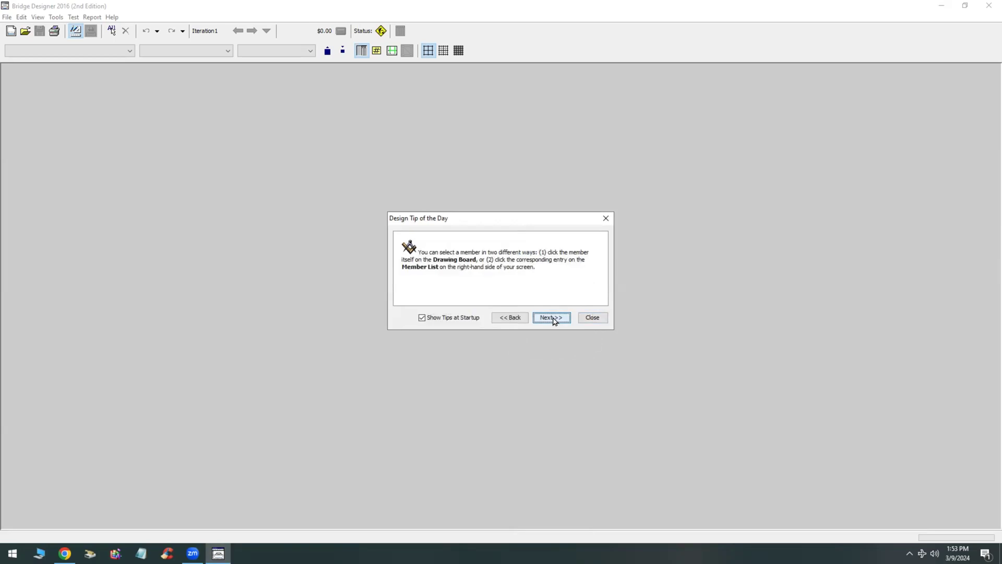
left_click(554, 320)
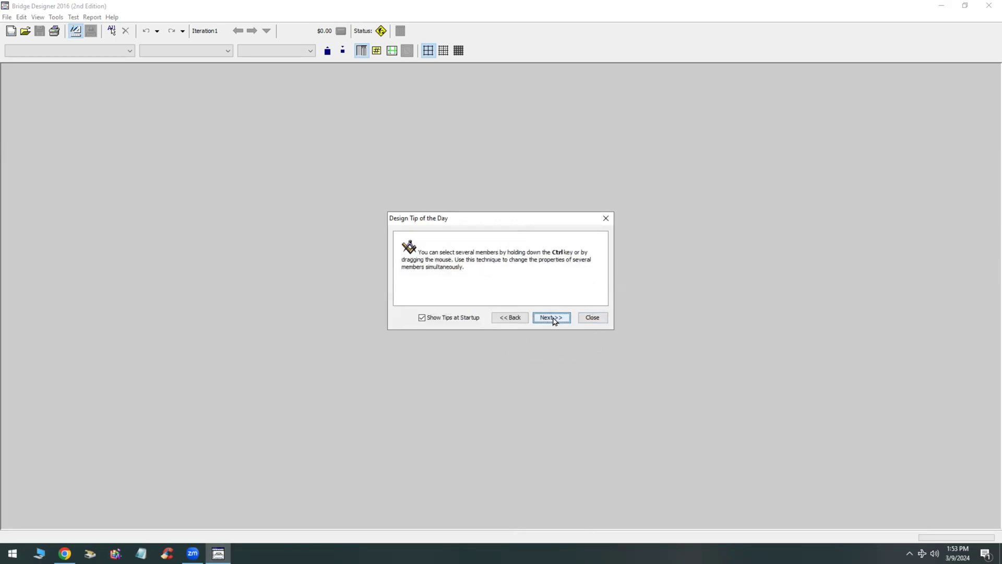
left_click(554, 319)
left_click(554, 319)
left_click(553, 319)
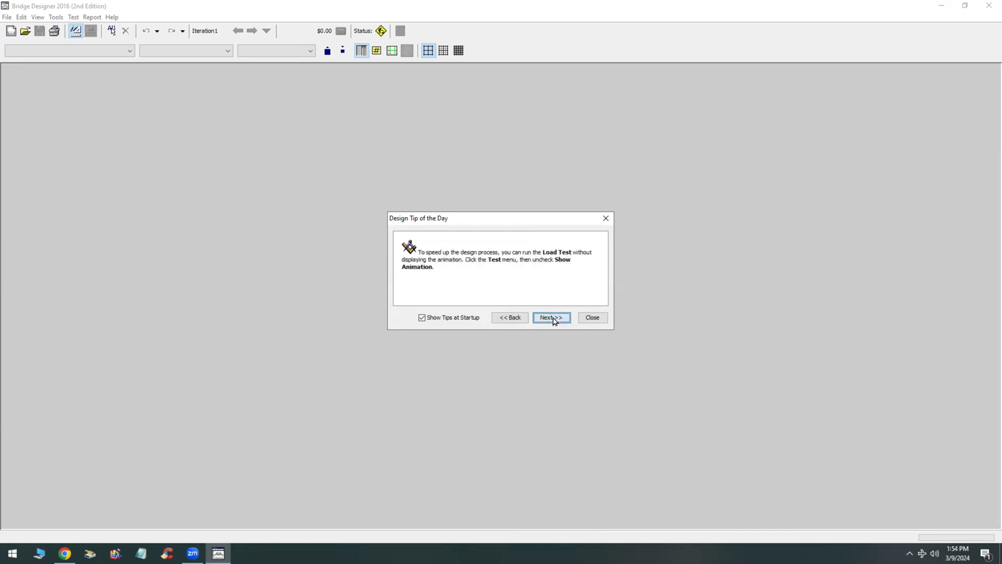
left_click(554, 320)
left_click(554, 319)
left_click(554, 320)
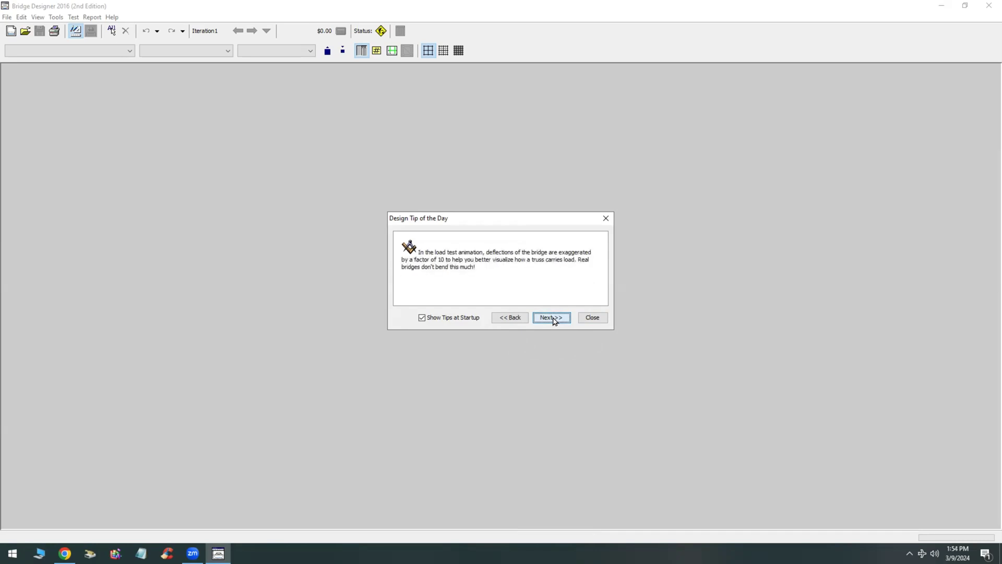
left_click(554, 319)
left_click(554, 319)
left_click(554, 319)
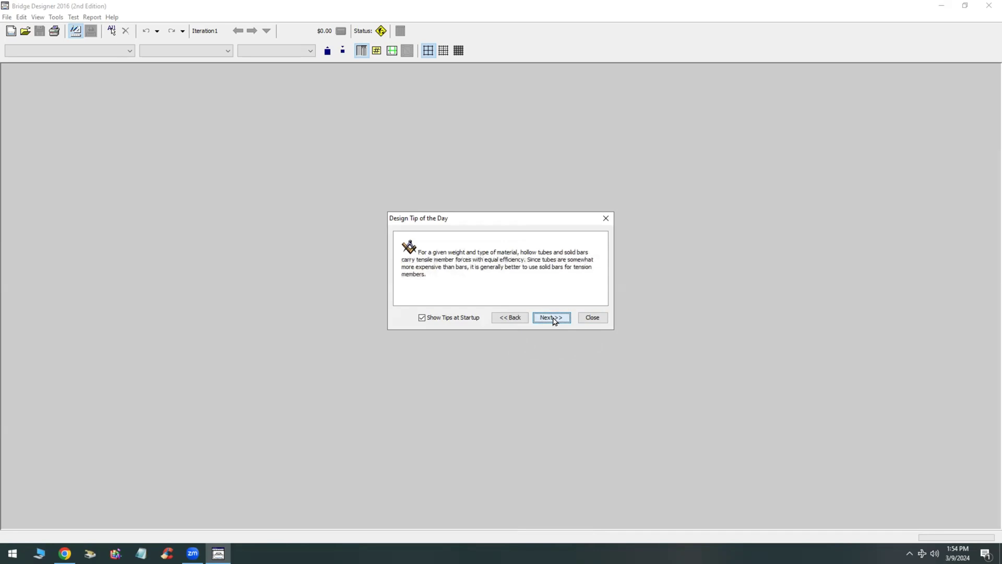
left_click(554, 320)
left_click(554, 319)
key("Escape")
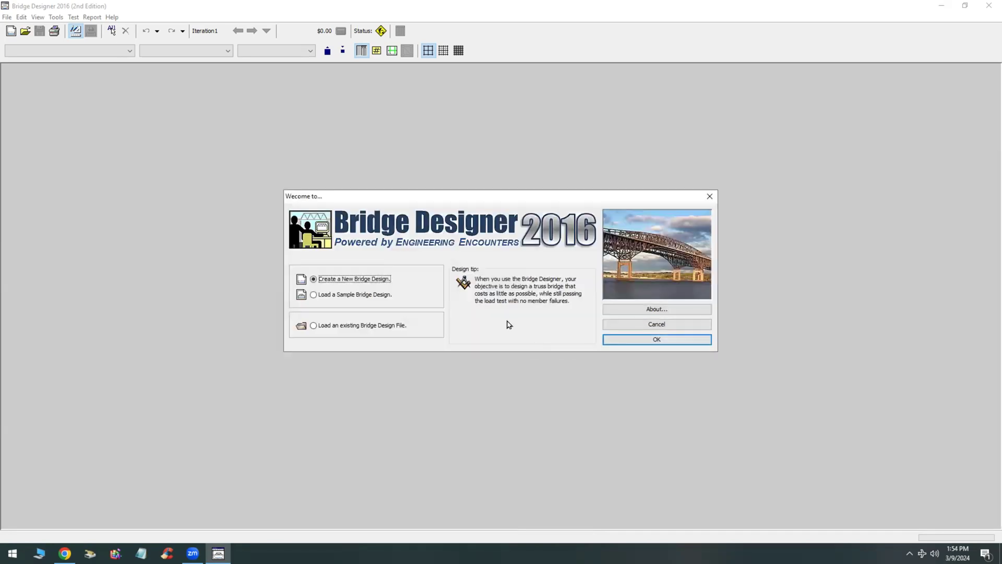
Choose Load a Sample Bridge Design in the Welcome dialog to open the sample chooser.
left_click(330, 282)
left_click(314, 295)
left_click(369, 299)
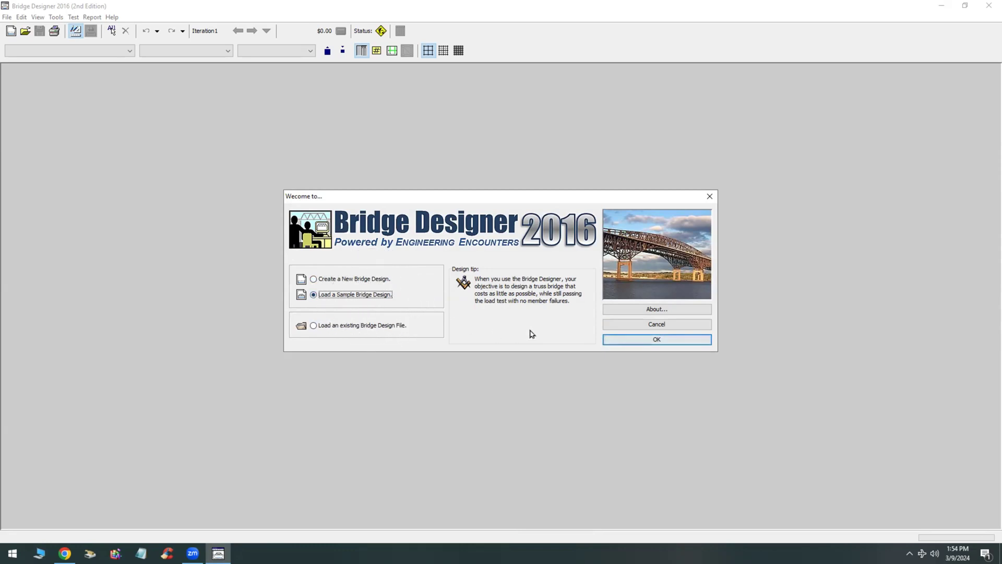
left_click(618, 343)
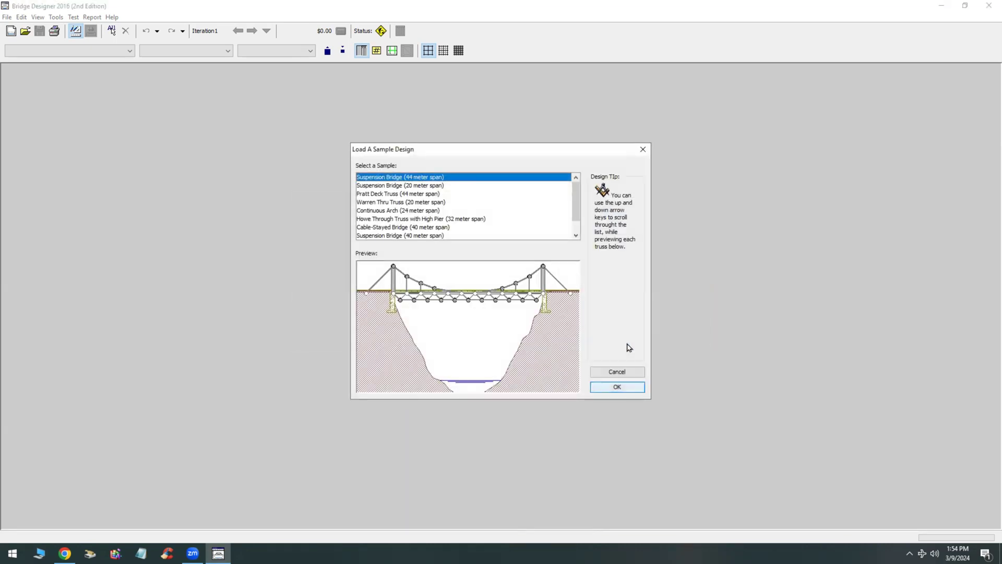
Preview the Suspension, Pratt Deck, Warren Thru, Continuous Arch, Howe and Cable-Stayed samples.
left_click(387, 186)
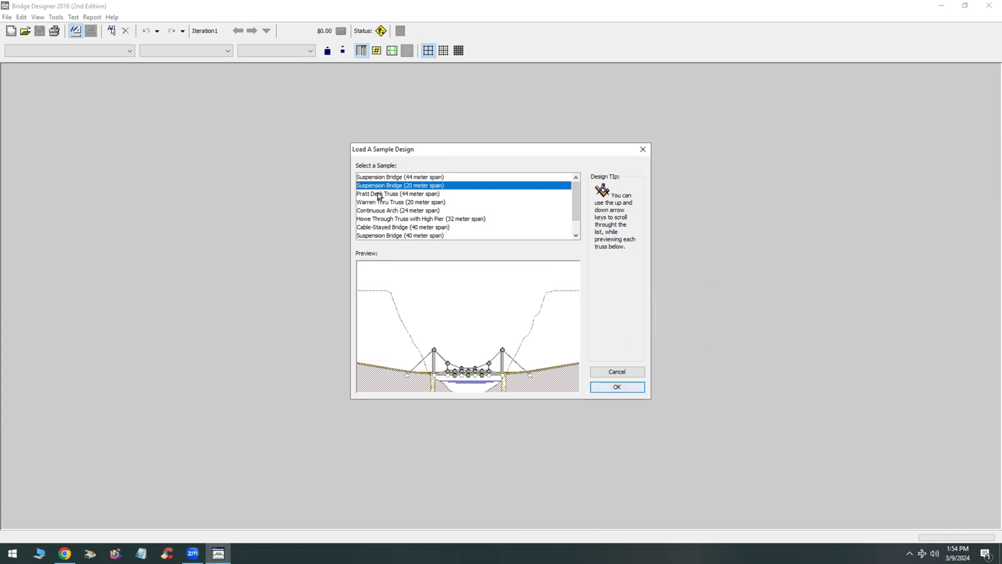
left_click(379, 194)
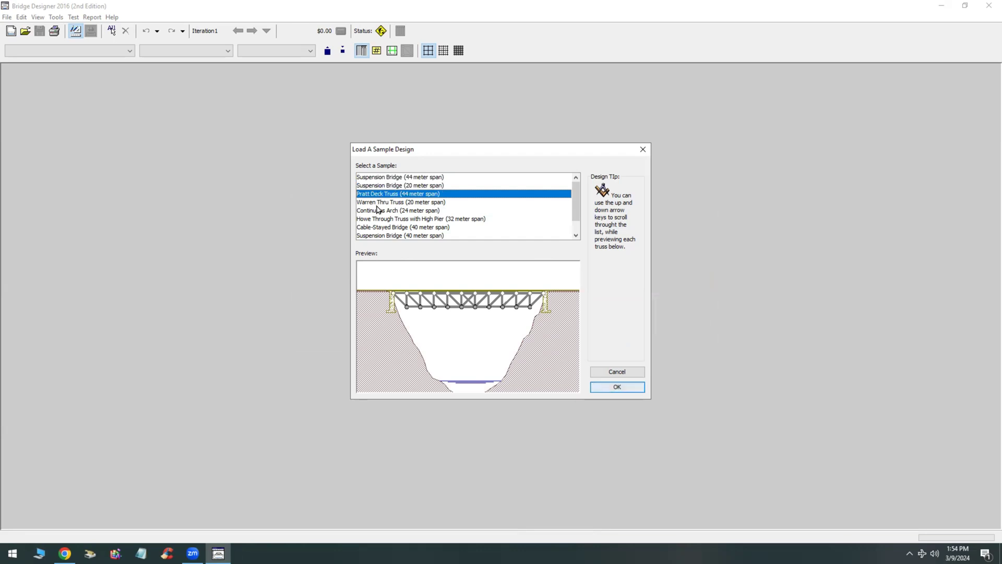
left_click(377, 202)
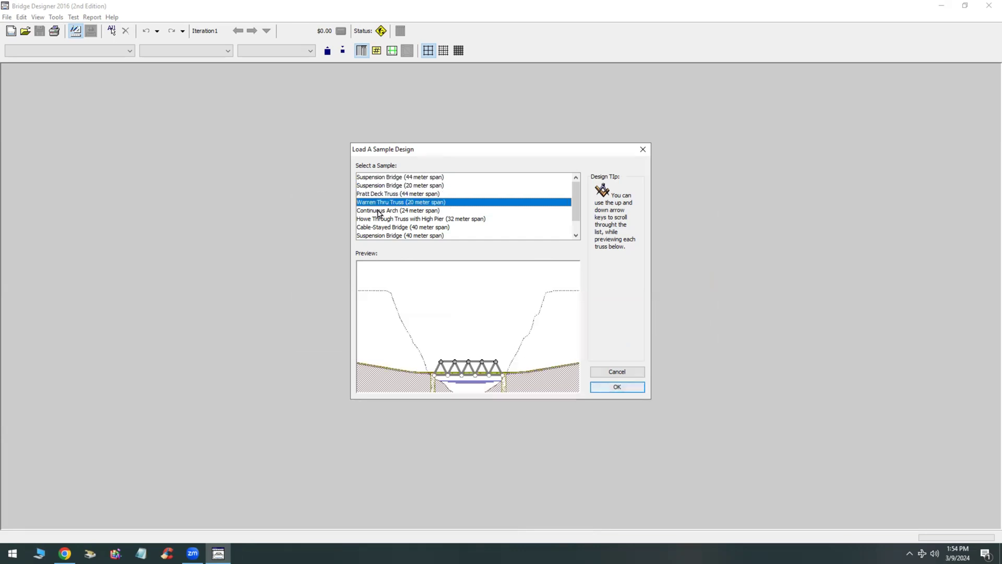
left_click(380, 211)
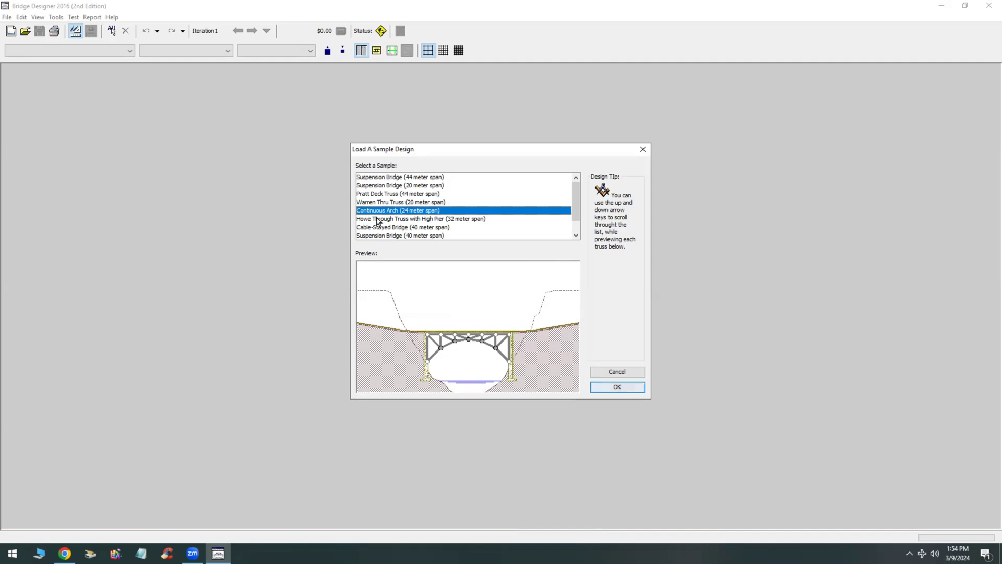
left_click(377, 219)
left_click(379, 228)
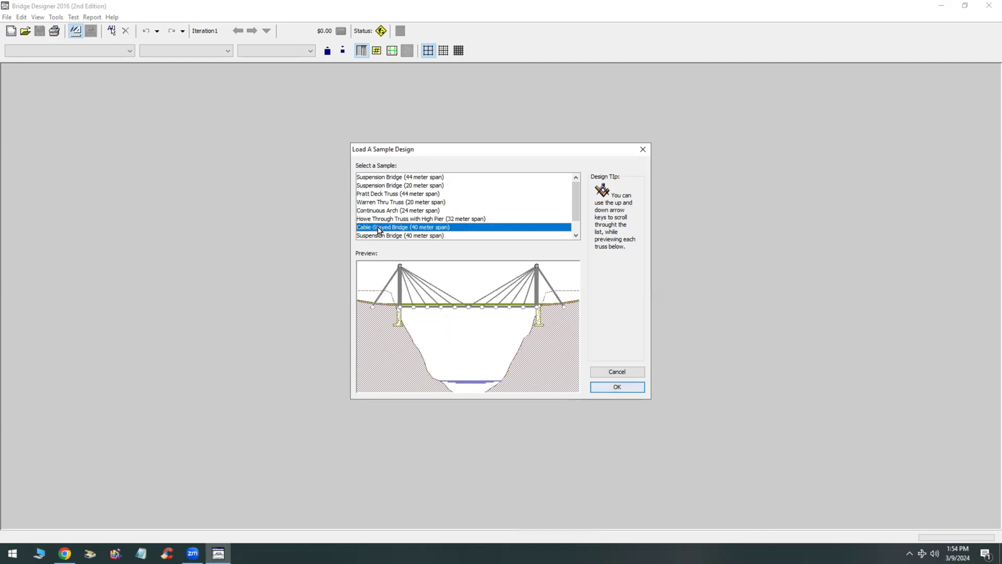
left_click(383, 236)
Preview the Warren Deck and Combined Truss samples, then load Warren Thru Truss (20 meter span).
scroll(386, 235, "down", 1)
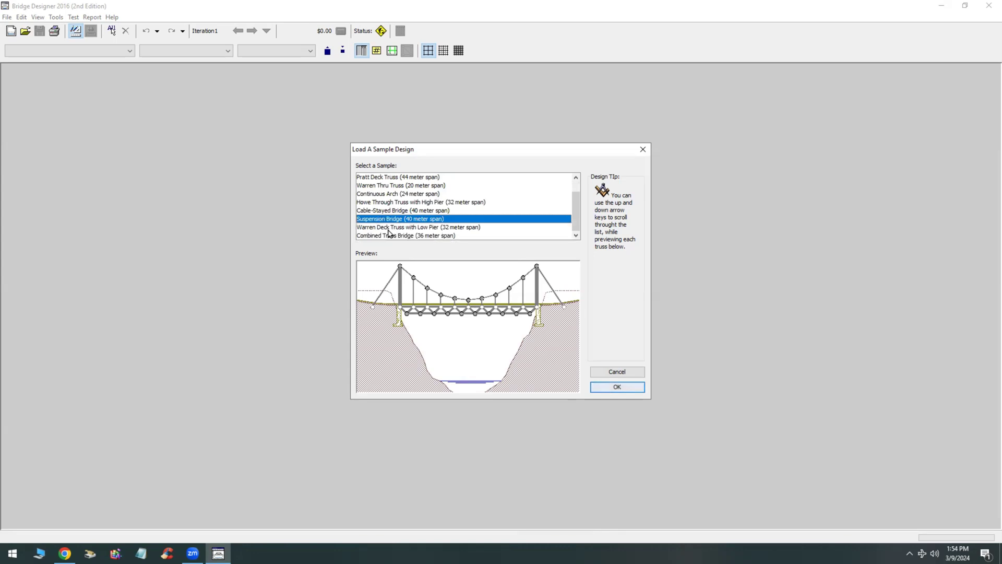
left_click(388, 230)
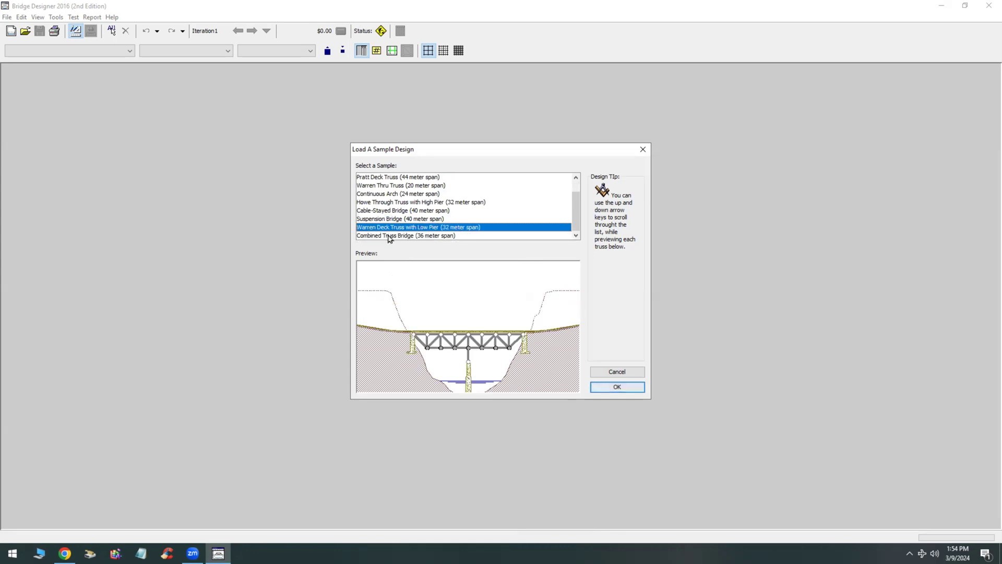
left_click(388, 236)
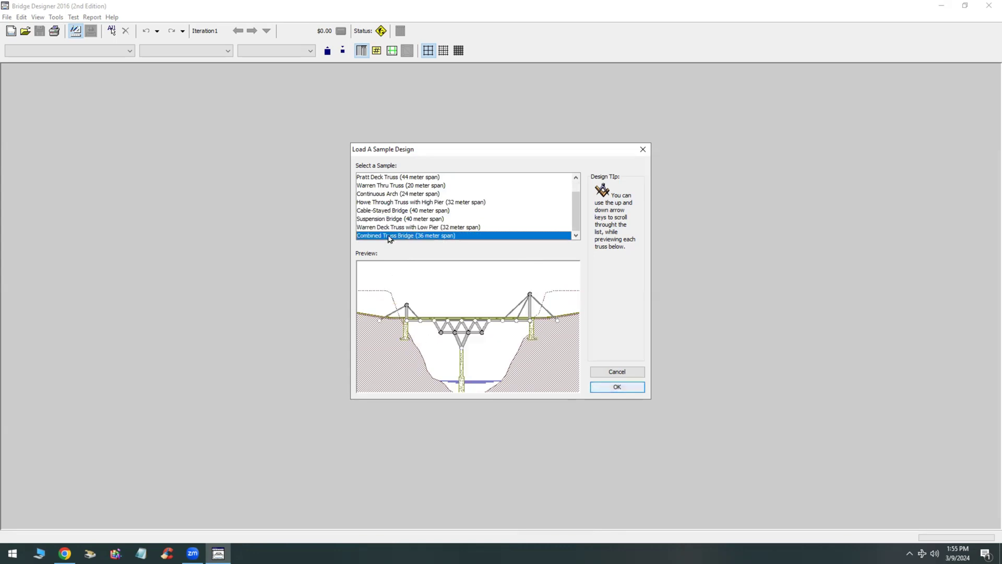
left_click(399, 179)
scroll(529, 223, "up", 1)
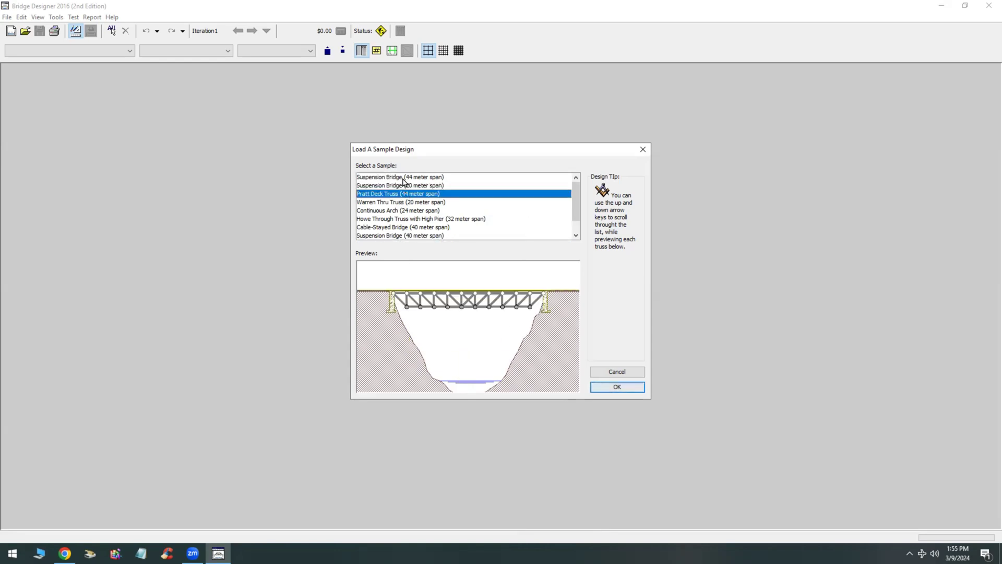
left_click(403, 178)
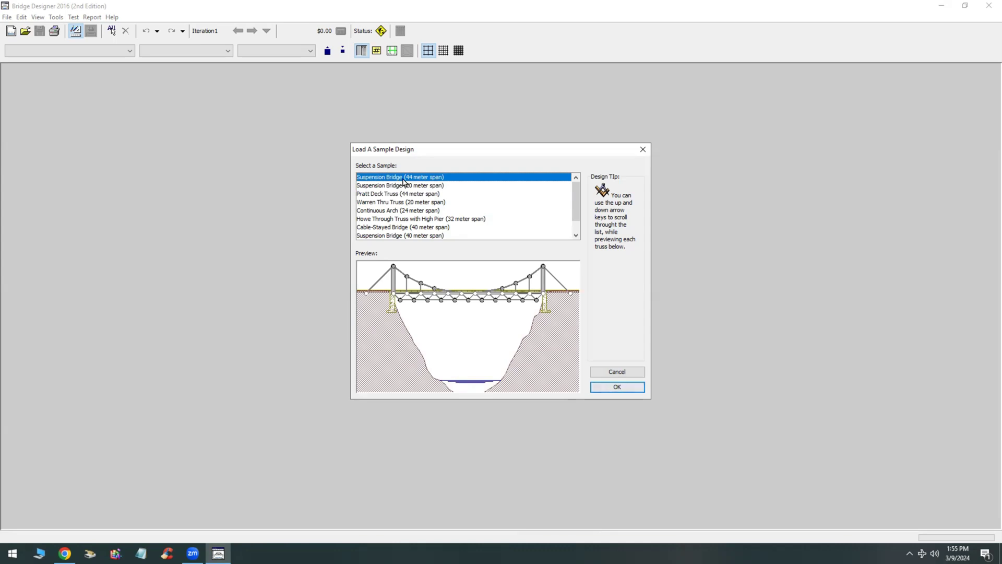
left_click(397, 203)
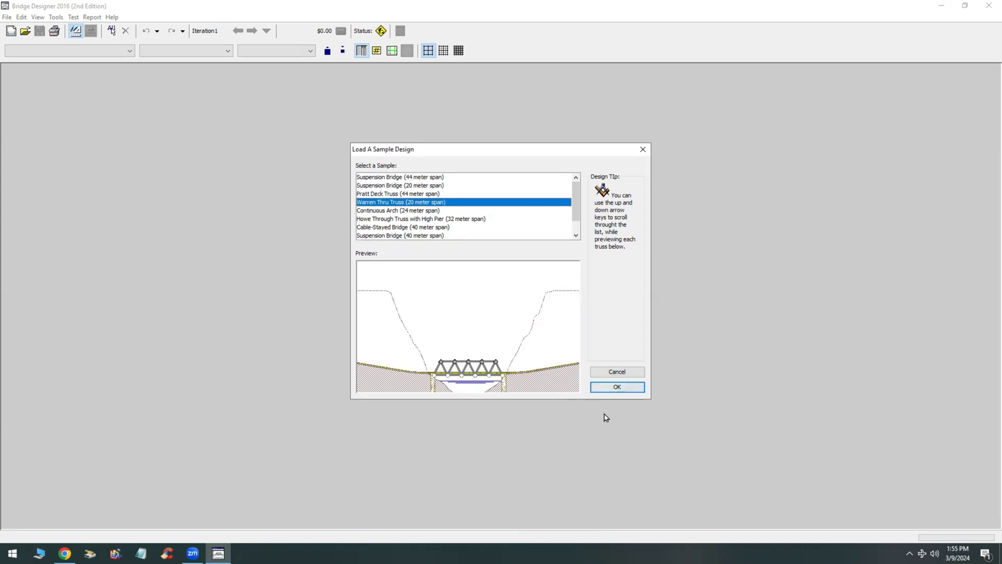
left_click(612, 386)
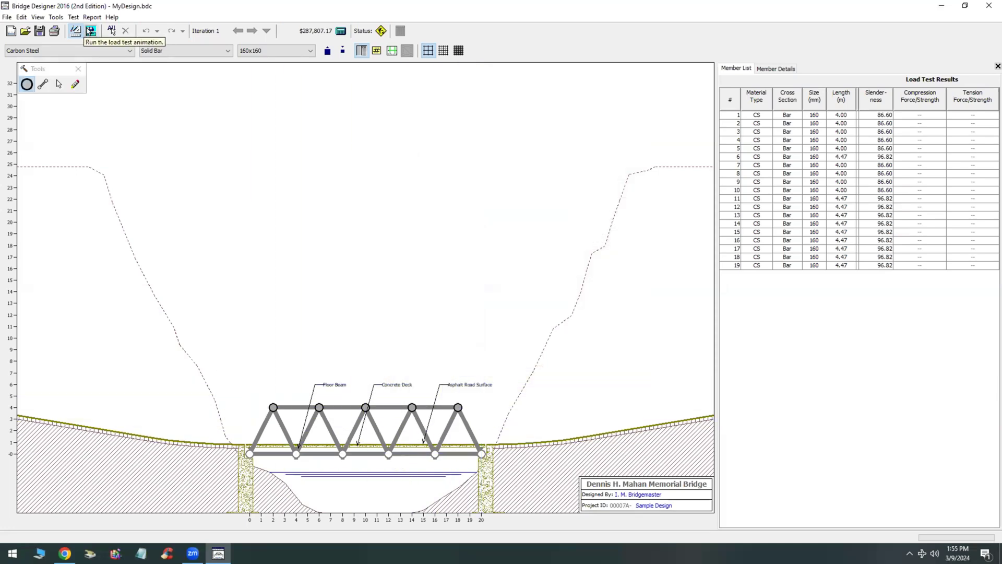
Run the 3D load test on the Warren truss, then return to the Drawing Board and browse the View menu.
left_click(90, 31)
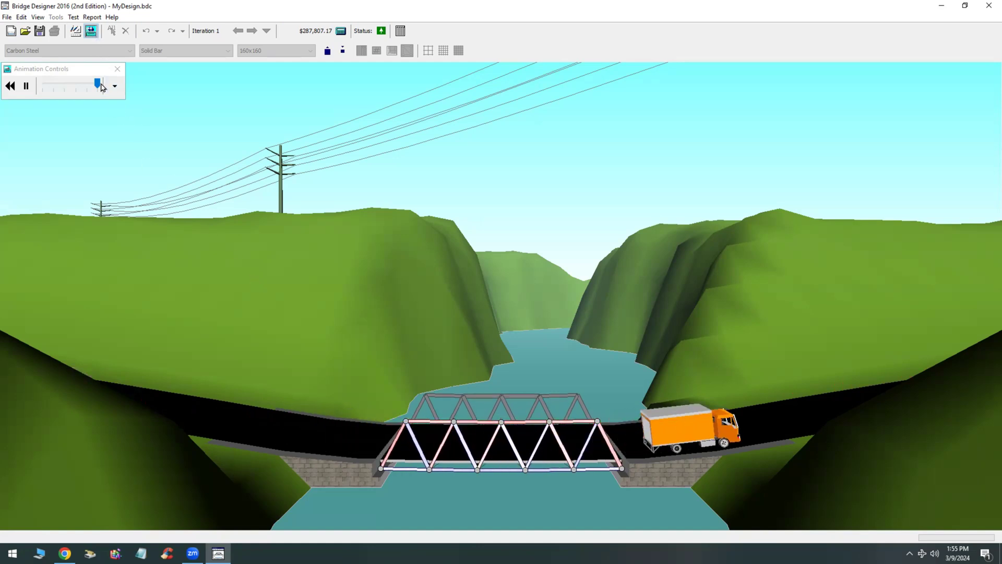
left_click(76, 31)
left_click(21, 16)
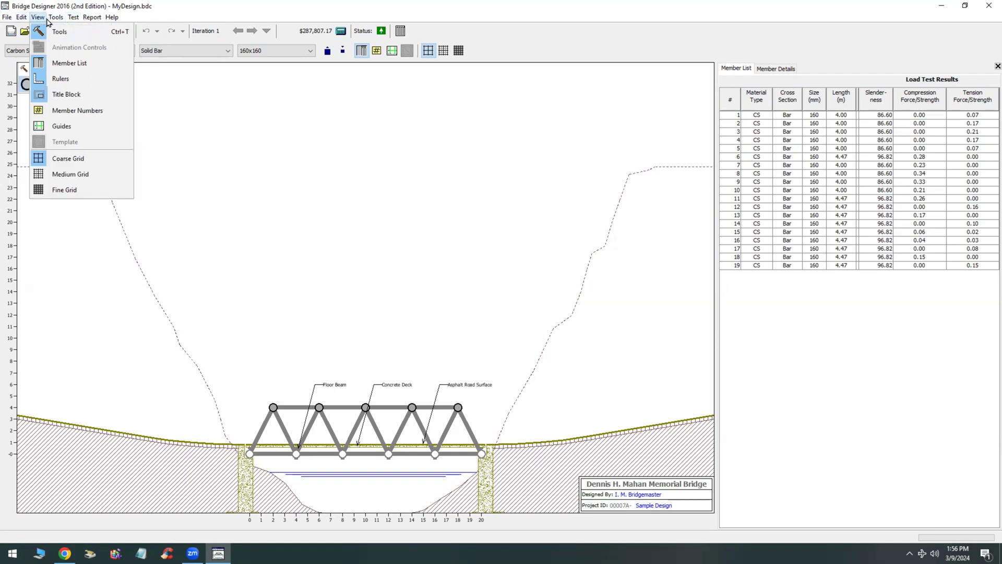
mouse_move(71, 20)
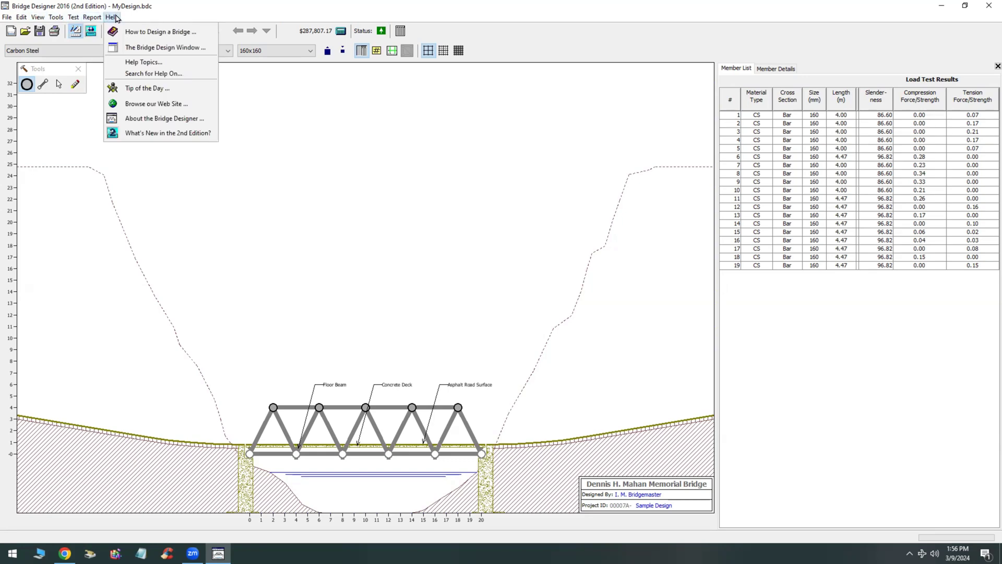
Start a new design and advance the setup wizard with a single span and no pier, site condition 07A.
left_click(9, 19)
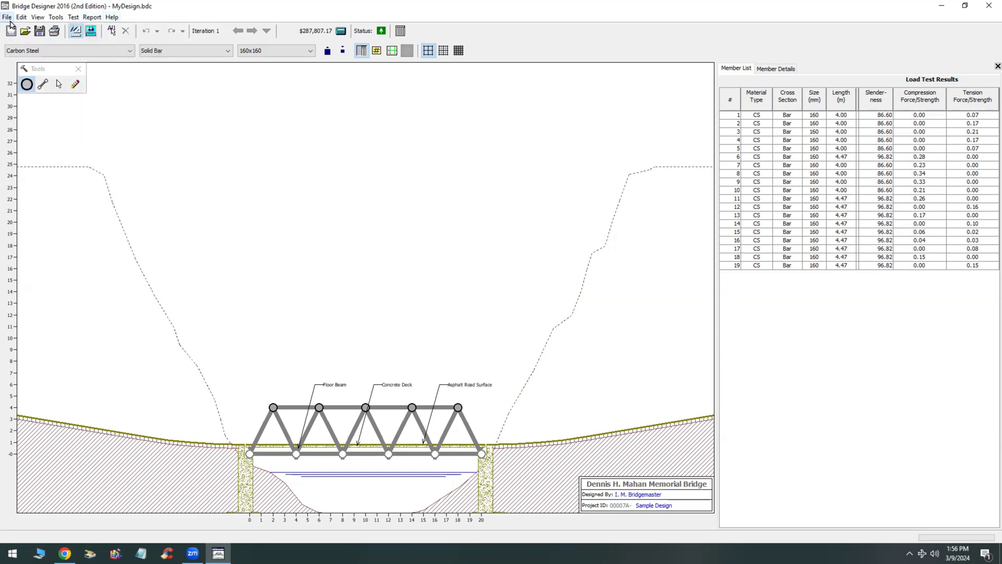
left_click(9, 19)
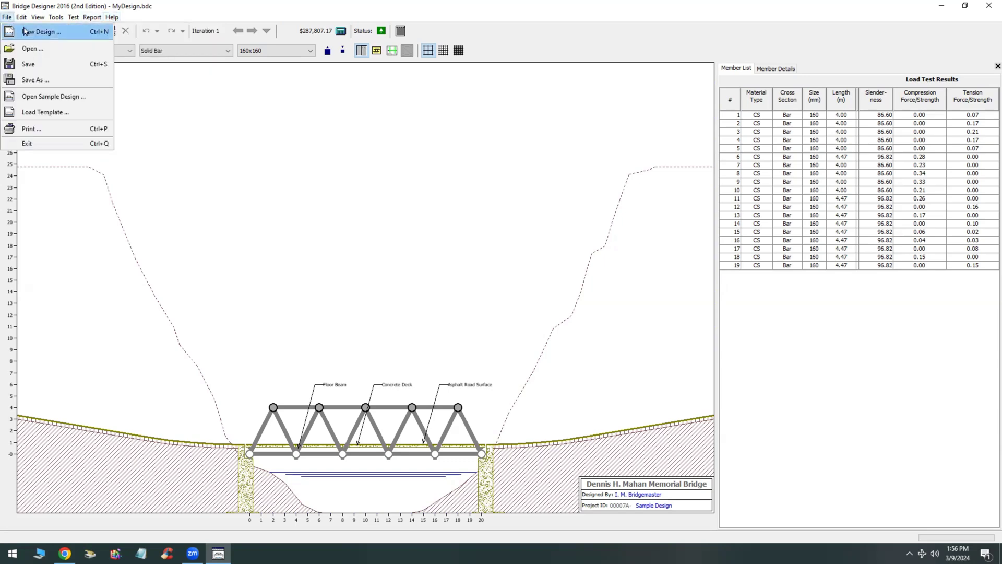
left_click(25, 32)
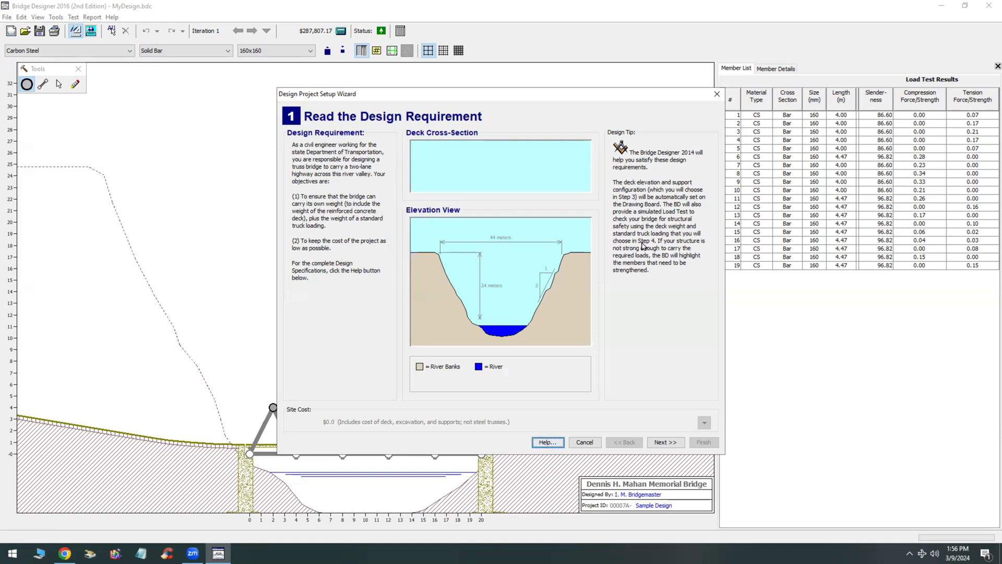
left_click(663, 443)
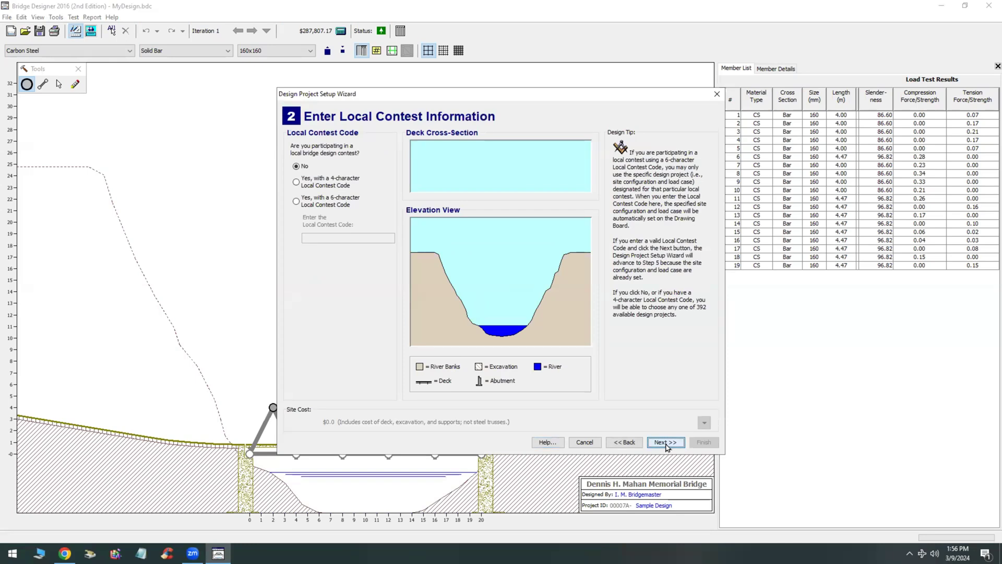
left_click(664, 443)
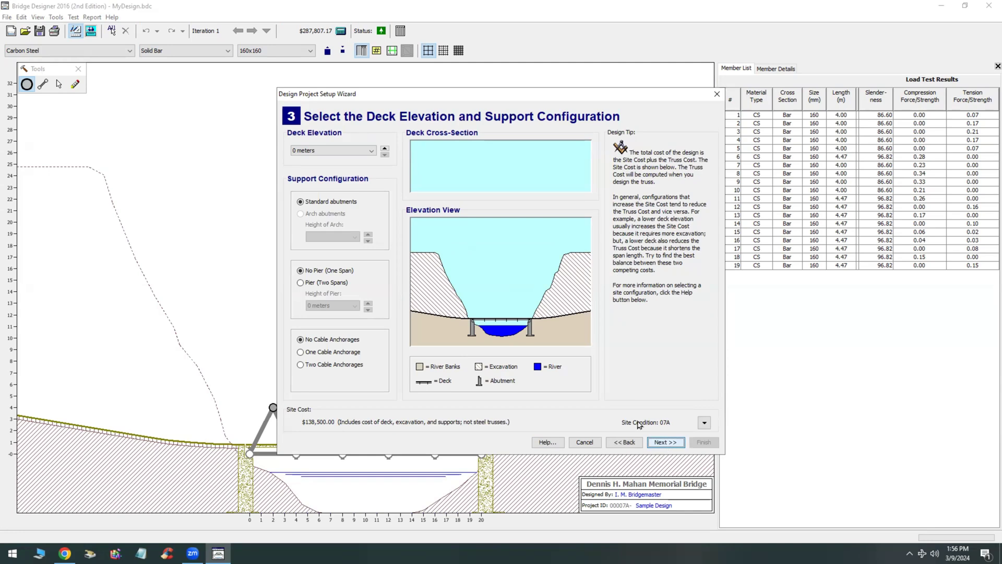
left_click(301, 283)
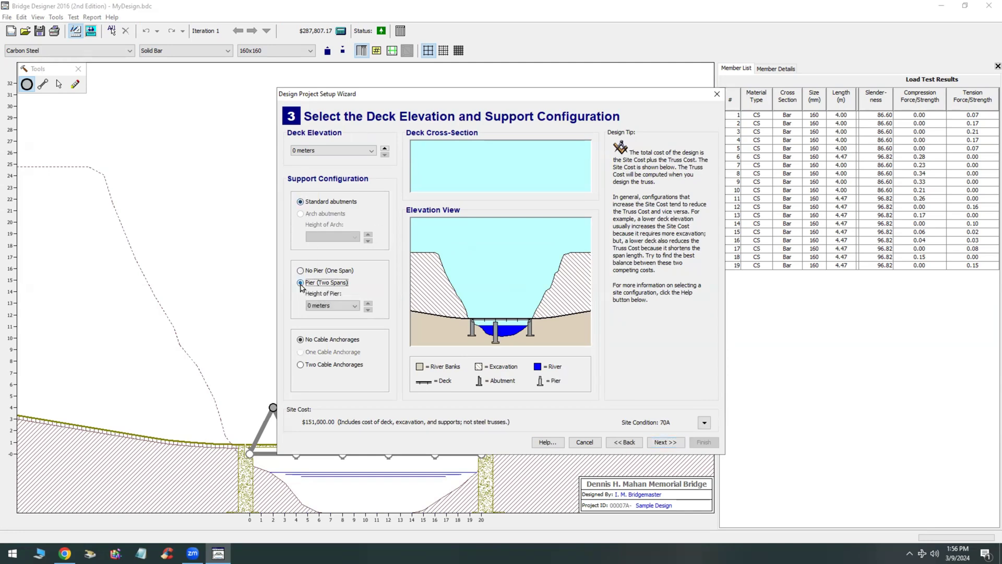
left_click(301, 270)
left_click(663, 442)
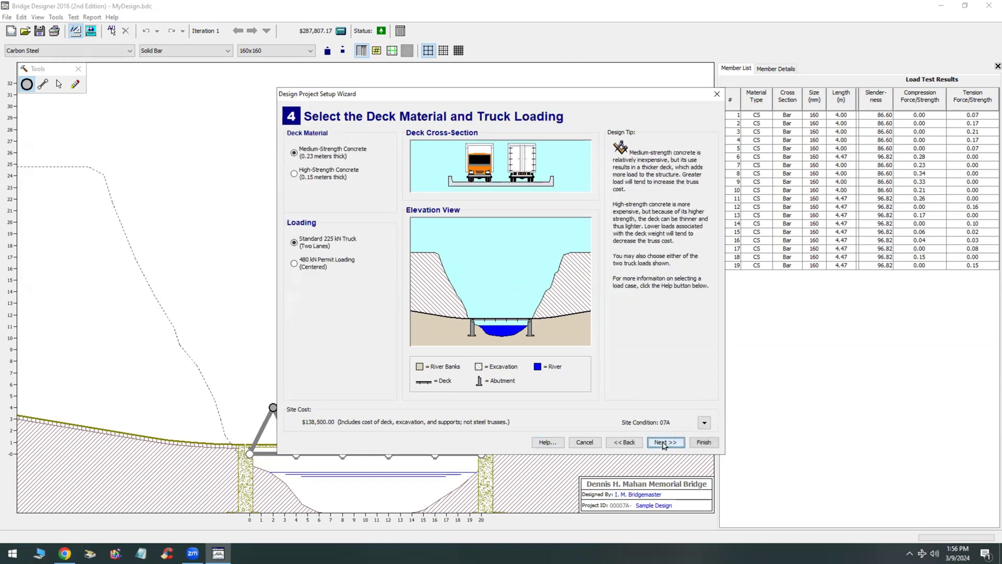
Keep the Medium-Strength Concrete deck with standard 225 kN two-lane truck loading.
key("ctrl")
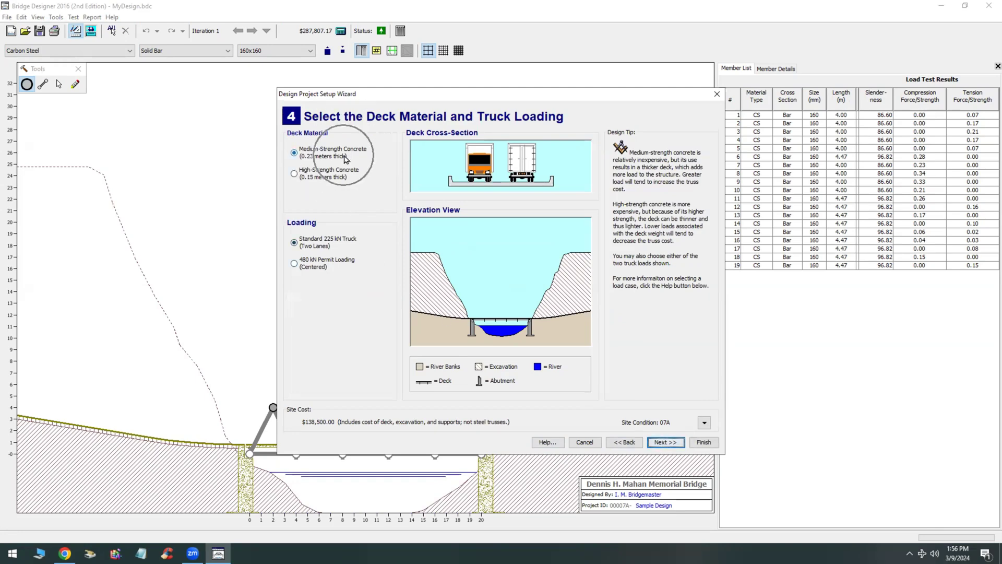
key("ctrl")
left_click(294, 175)
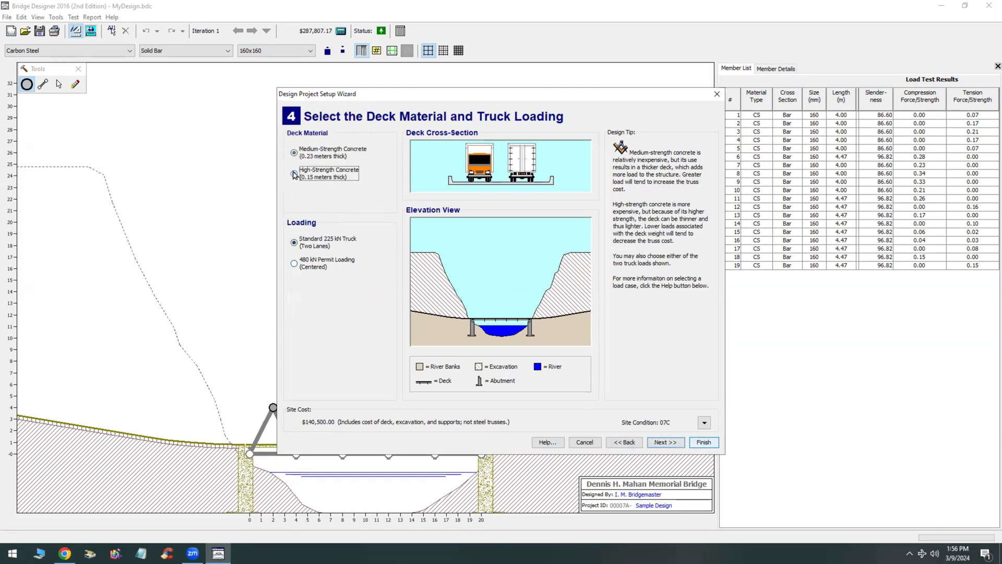
left_click(294, 154)
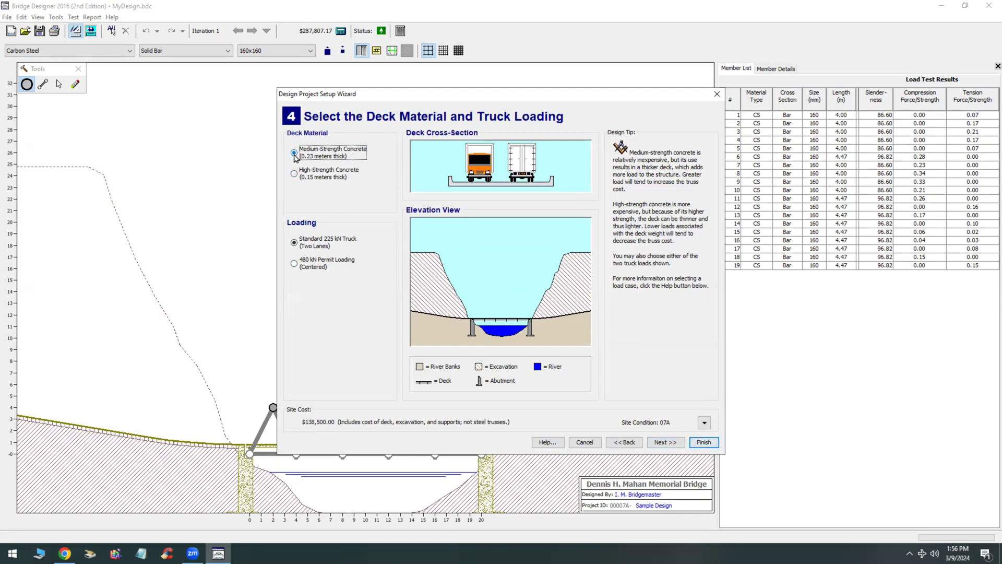
left_click(295, 263)
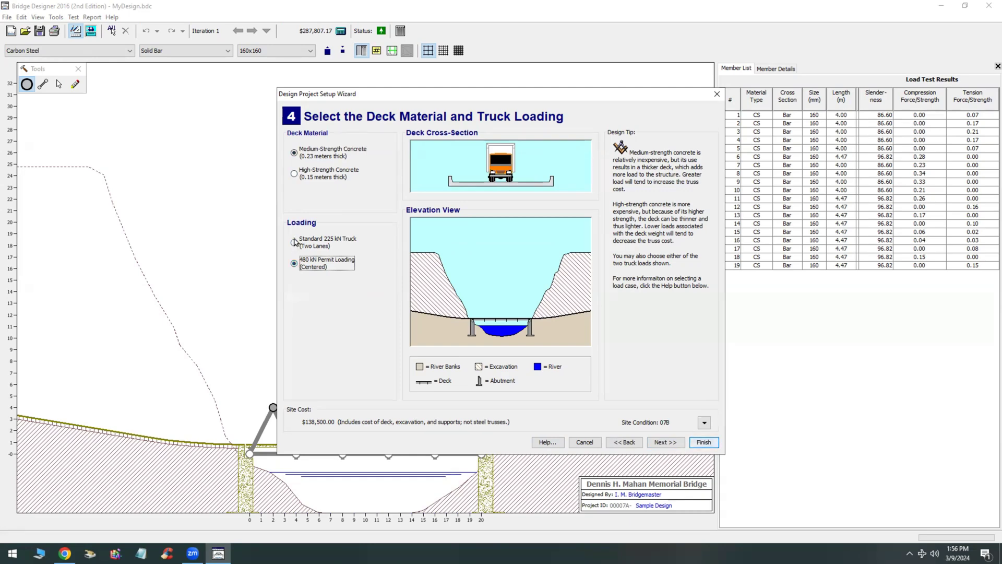
left_click(294, 243)
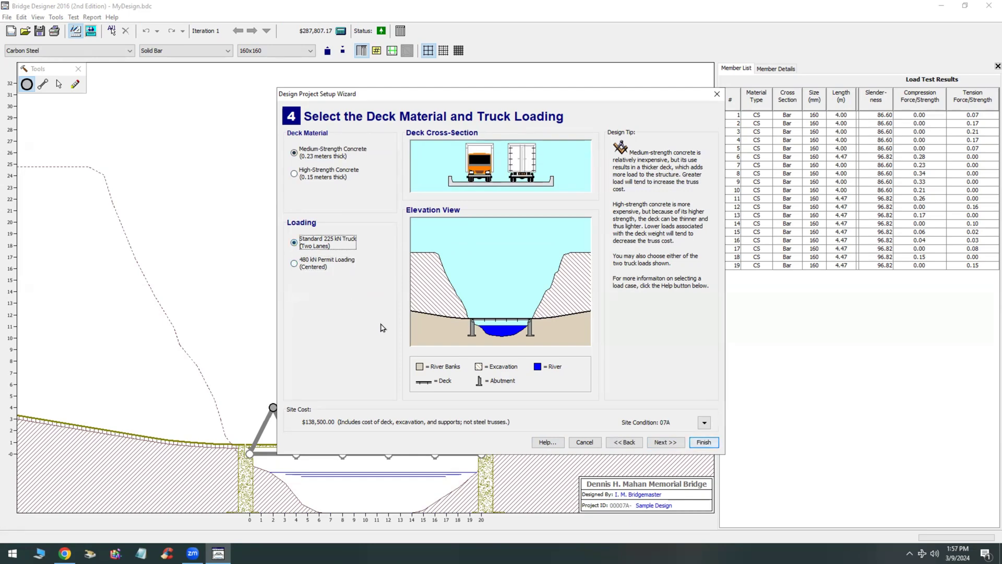
Skip the truss template and title block steps, then finish setup to open the empty drawing board.
left_click(676, 443)
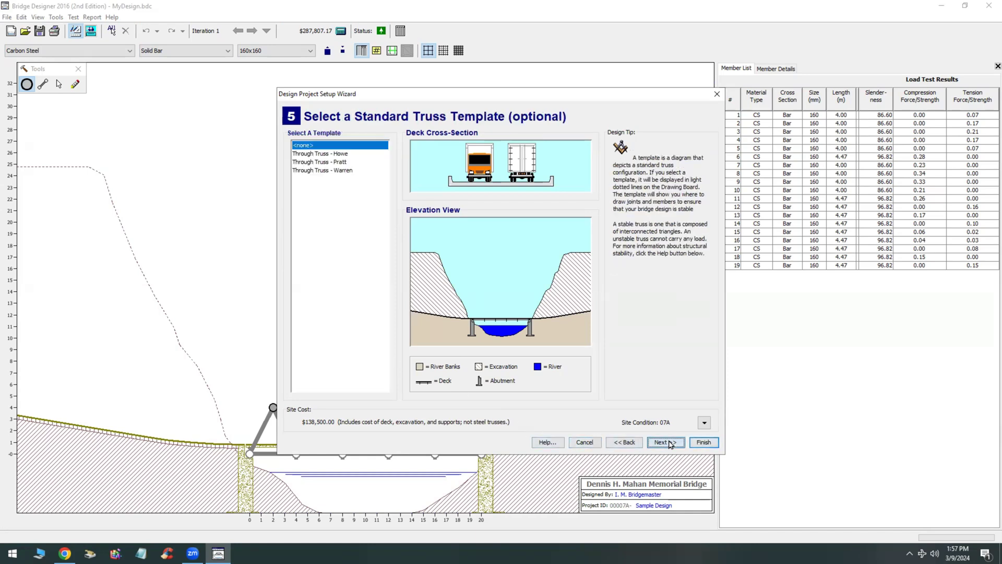
left_click(663, 444)
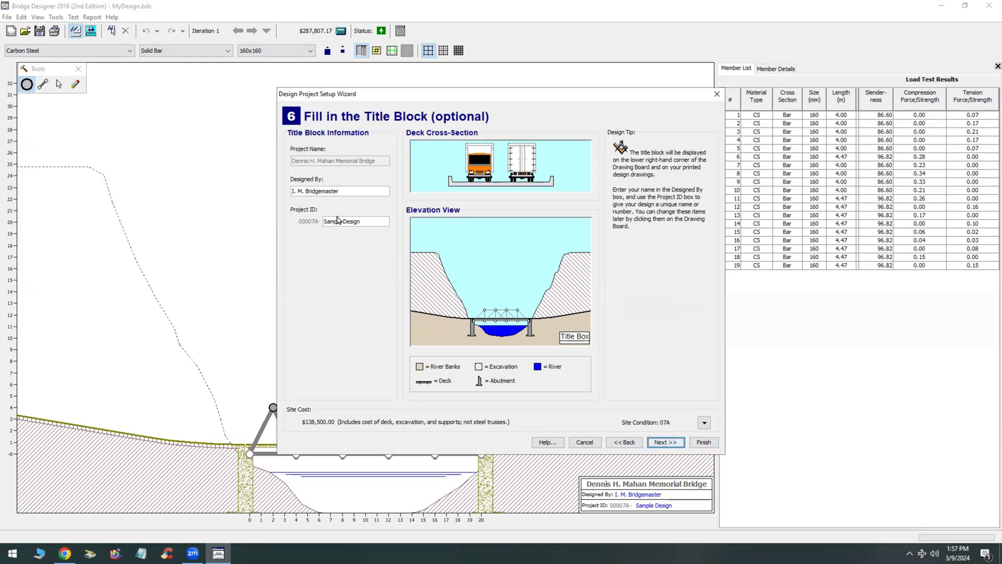
left_click(665, 444)
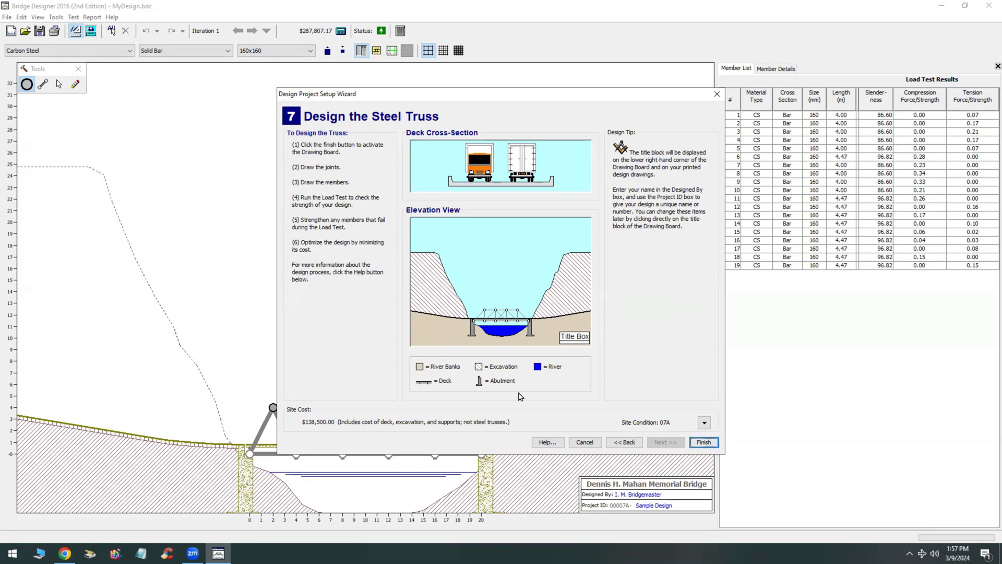
left_click(703, 442)
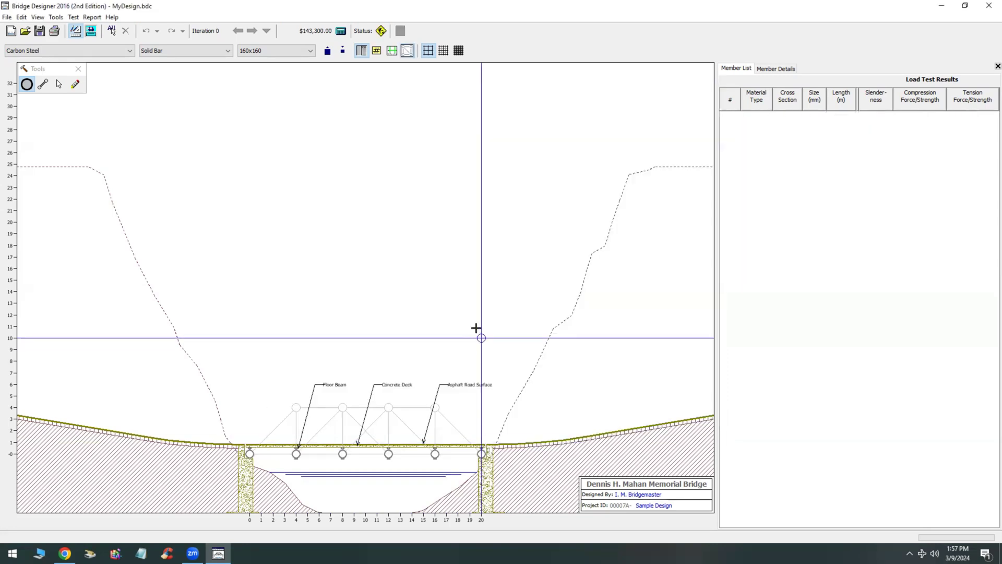
Place four top-chord joints 4 m above the deck at the 4, 8, 12 and 16 m points.
left_click(296, 407)
left_click(342, 407)
left_click(388, 407)
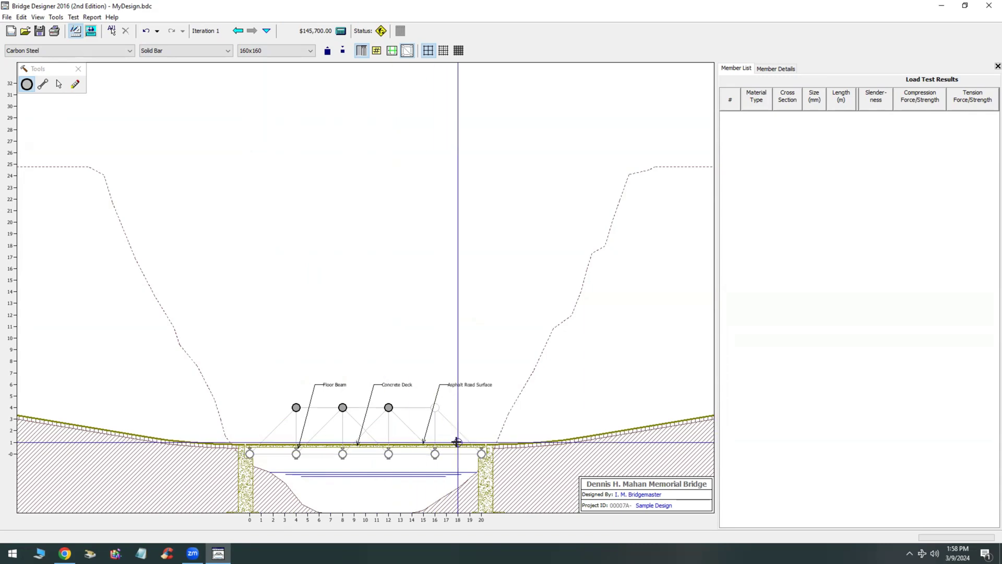
left_click(435, 407)
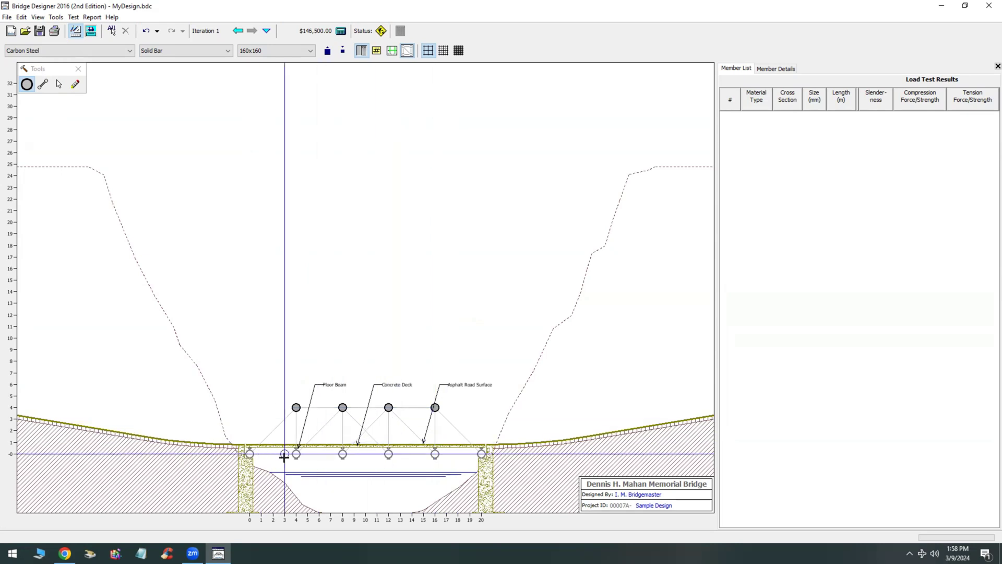
Draw the end posts, verticals, diagonals and bottom chord connecting all joints into the truss.
left_click(44, 86)
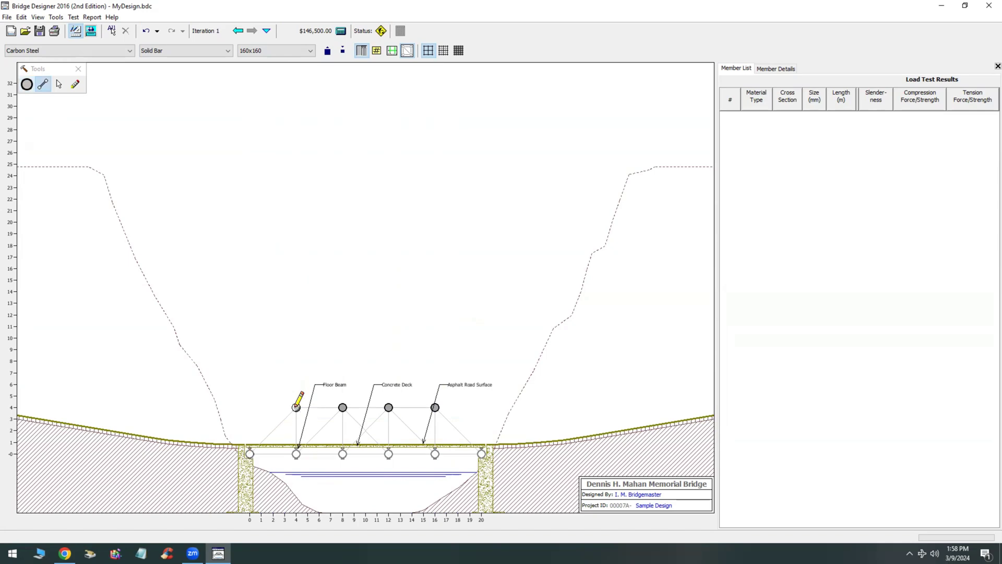
left_click_drag(251, 452, 296, 407)
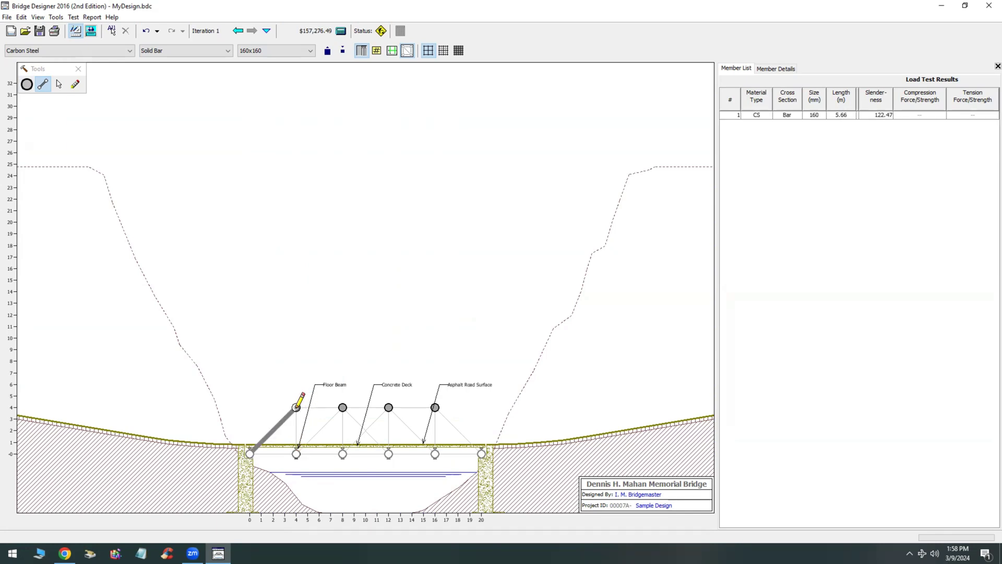
left_click_drag(297, 452, 342, 407)
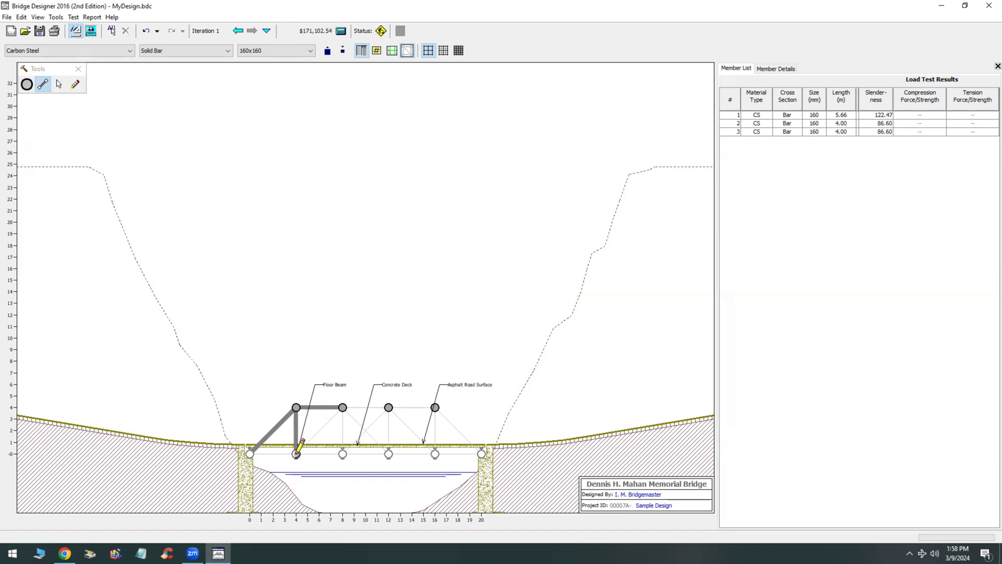
left_click_drag(297, 451, 388, 407)
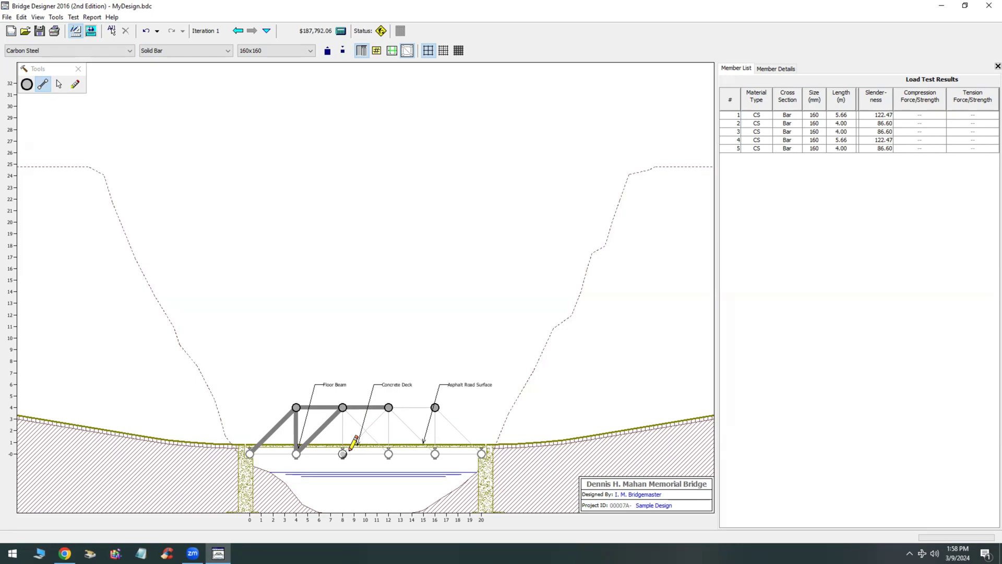
left_click_drag(345, 452, 343, 407)
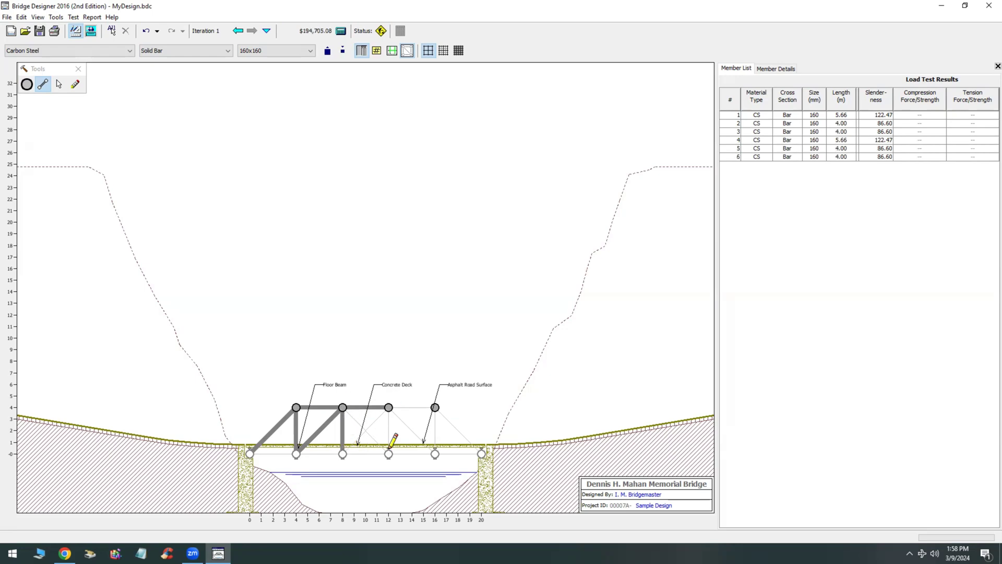
mouse_move(388, 452)
left_mouse_down()
mouse_move(391, 408)
mouse_move(443, 405)
mouse_move(435, 407)
mouse_move(435, 454)
left_mouse_up()
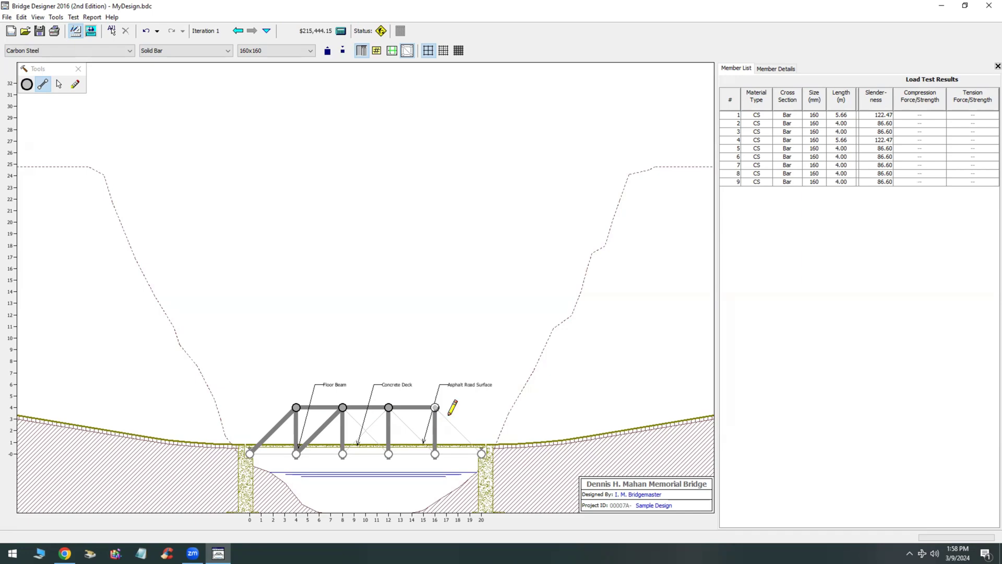
left_click_drag(448, 414, 481, 453)
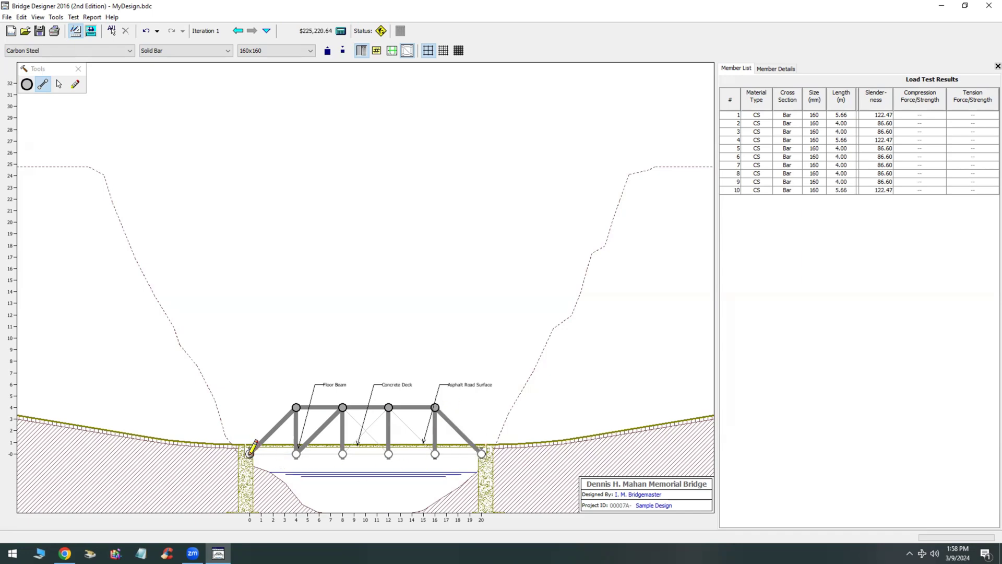
left_click_drag(250, 452, 481, 453)
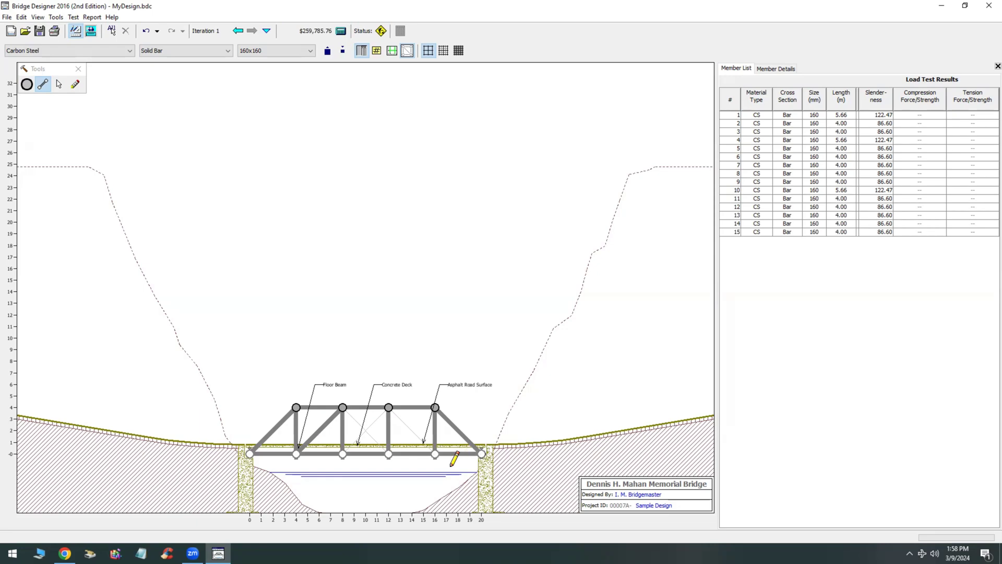
left_click_drag(388, 407, 435, 454)
left_click(368, 433)
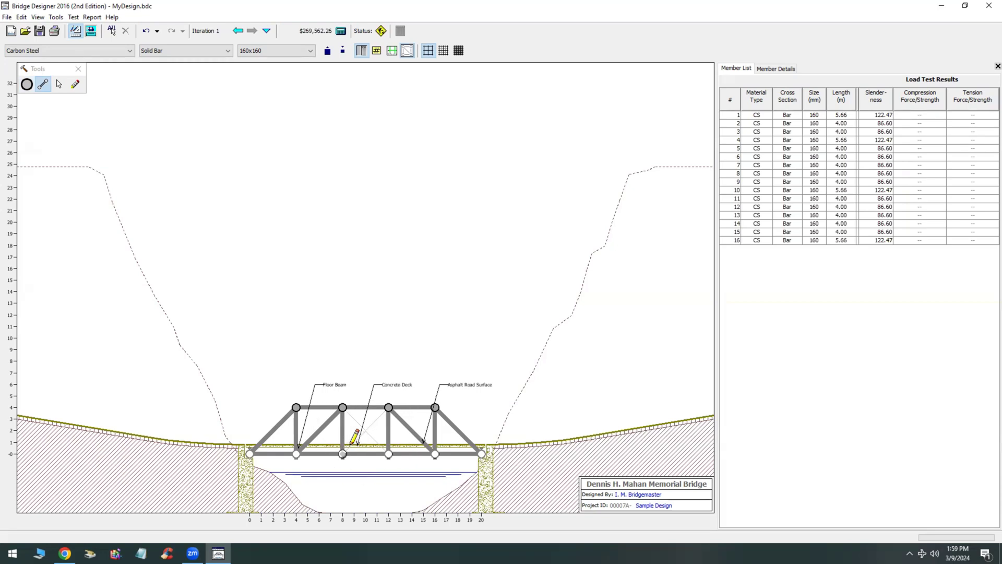
After the unstable-model warning, add a diagonal from the 8 m deck joint to the 12 m top joint, then retest.
left_click(91, 32)
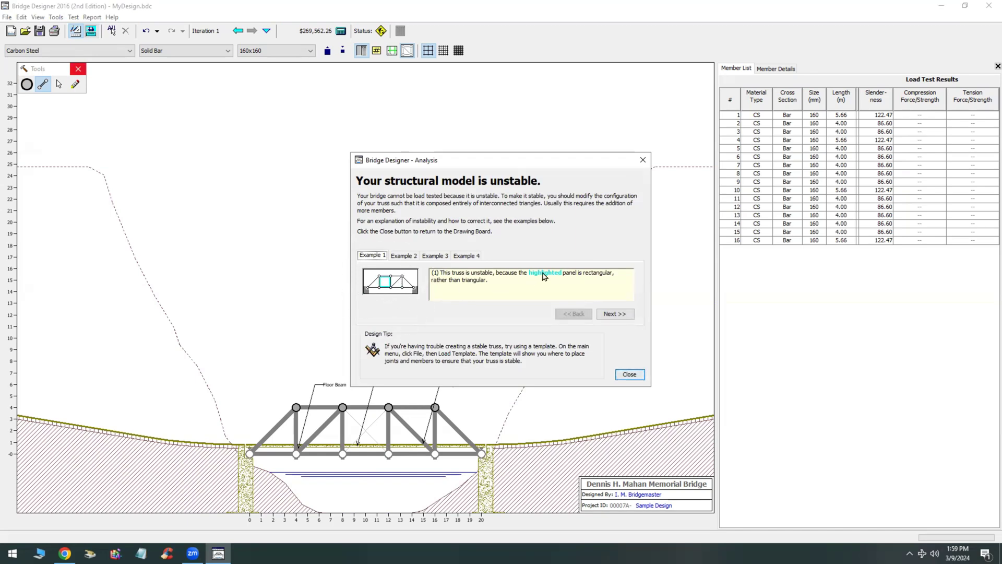
left_click(586, 282)
left_click(629, 374)
left_click_drag(343, 453, 388, 407)
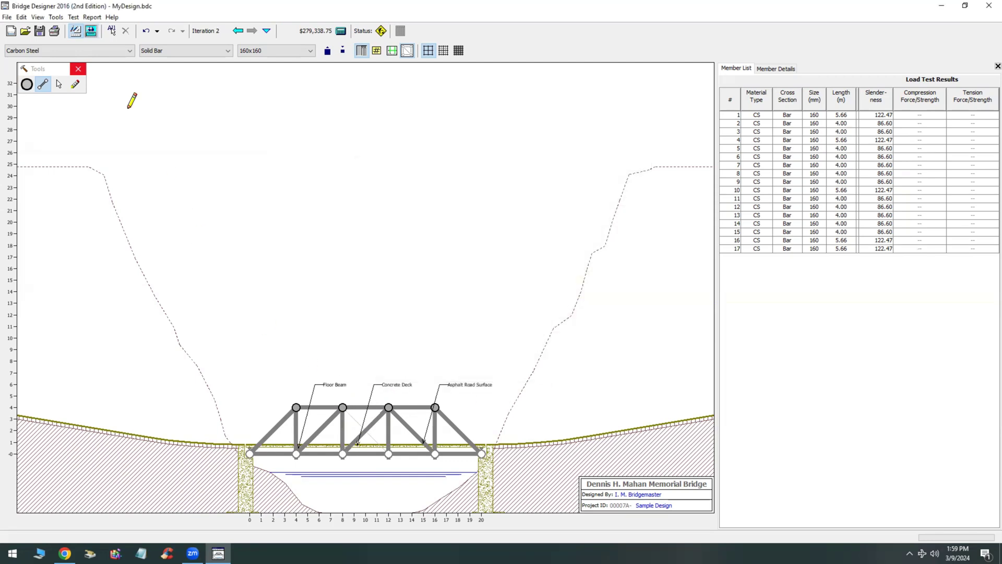
left_click(90, 31)
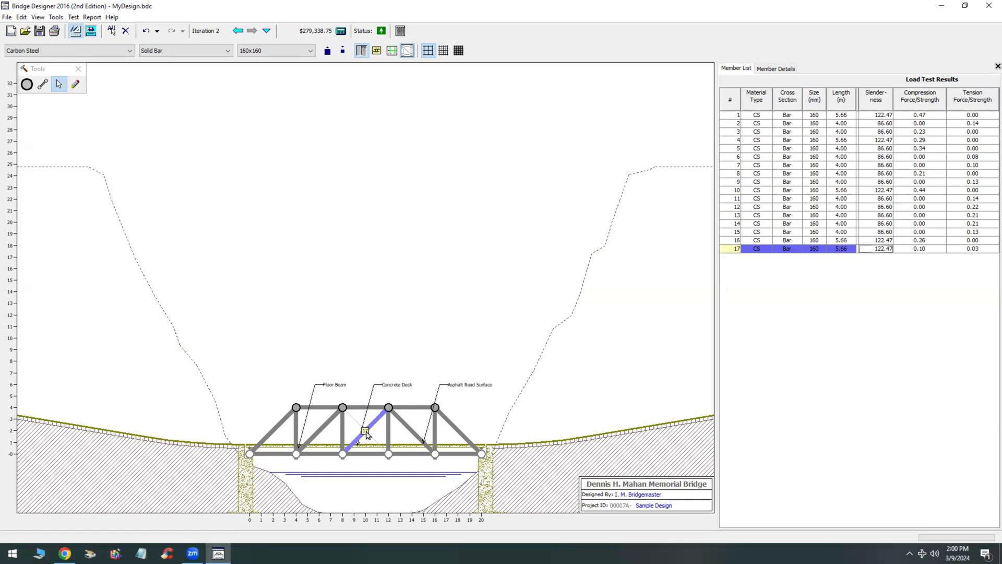
Change diagonal member 17's cross-section to a hollow tube.
right_click(367, 434)
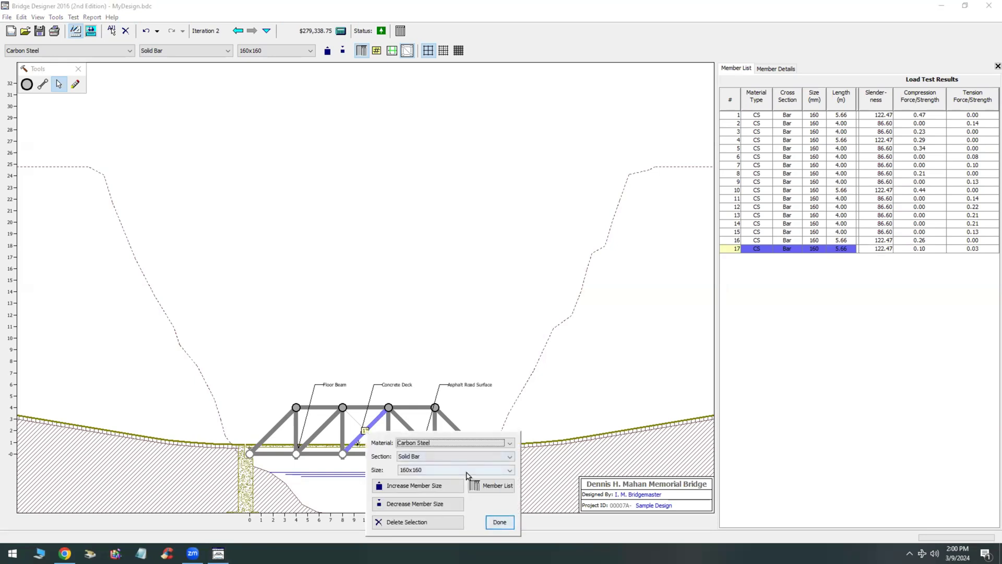
left_click(511, 458)
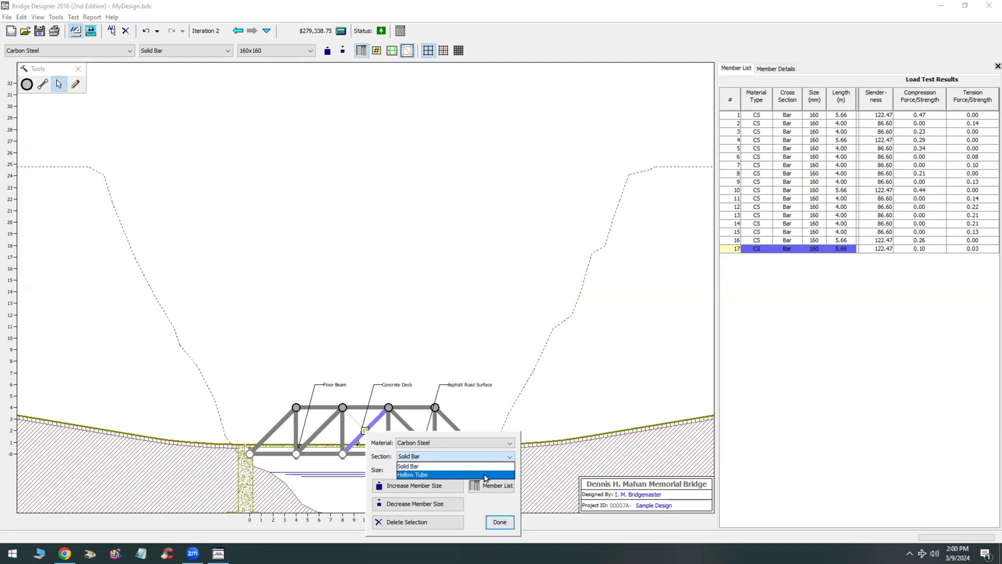
left_click(422, 473)
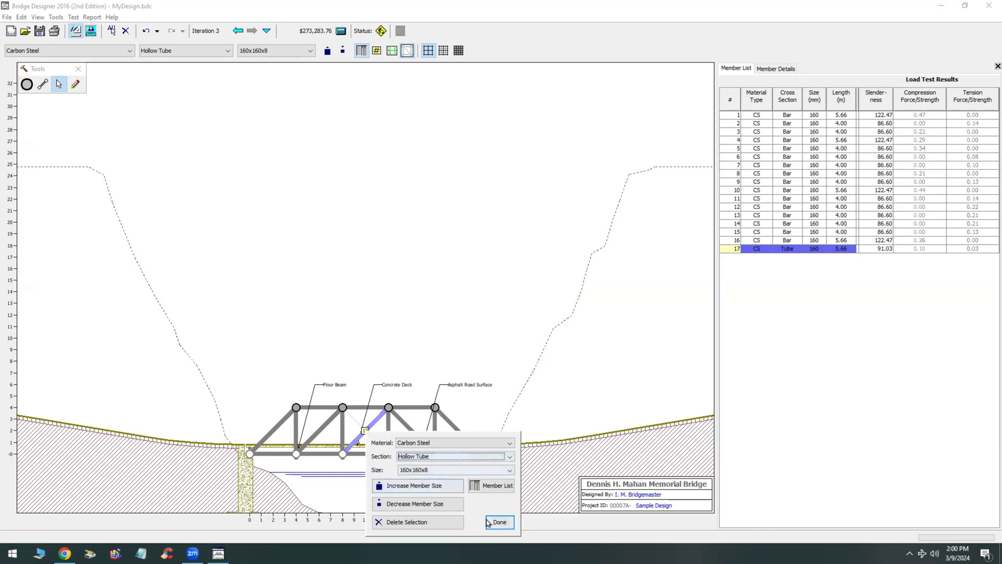
left_click(296, 431)
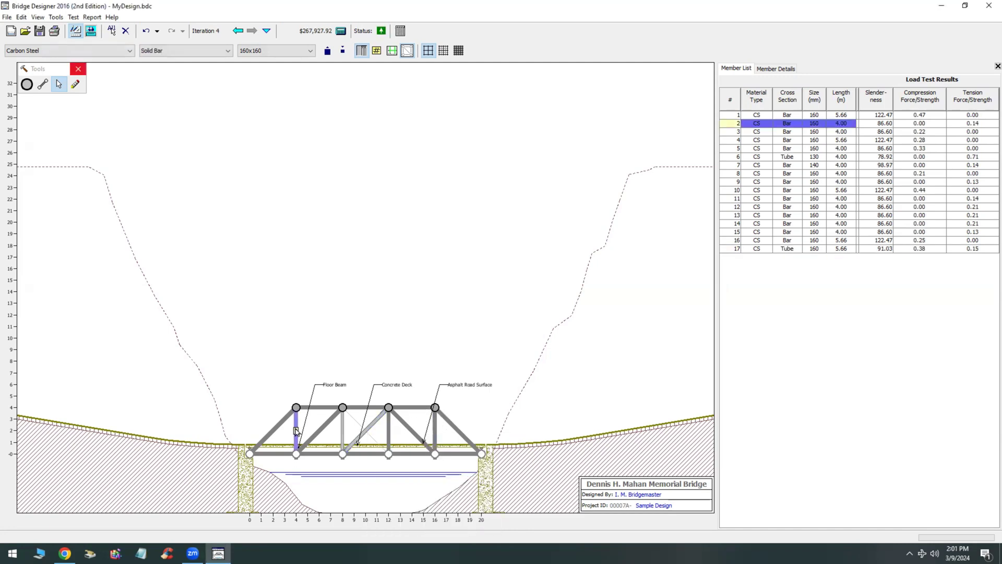
Shrink member 2 one bar size and member 4 from 160 to 140.
right_click(296, 431)
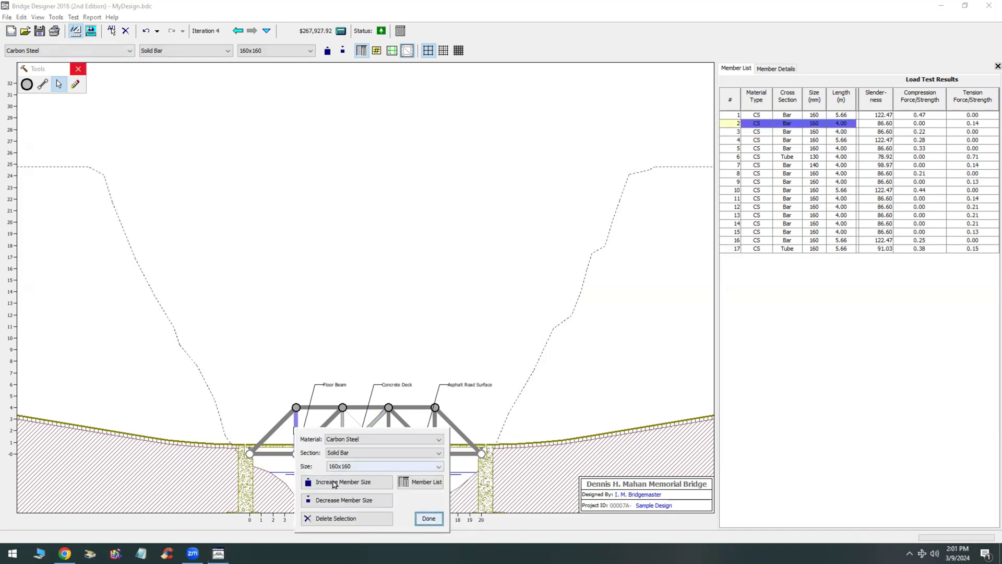
left_click(342, 500)
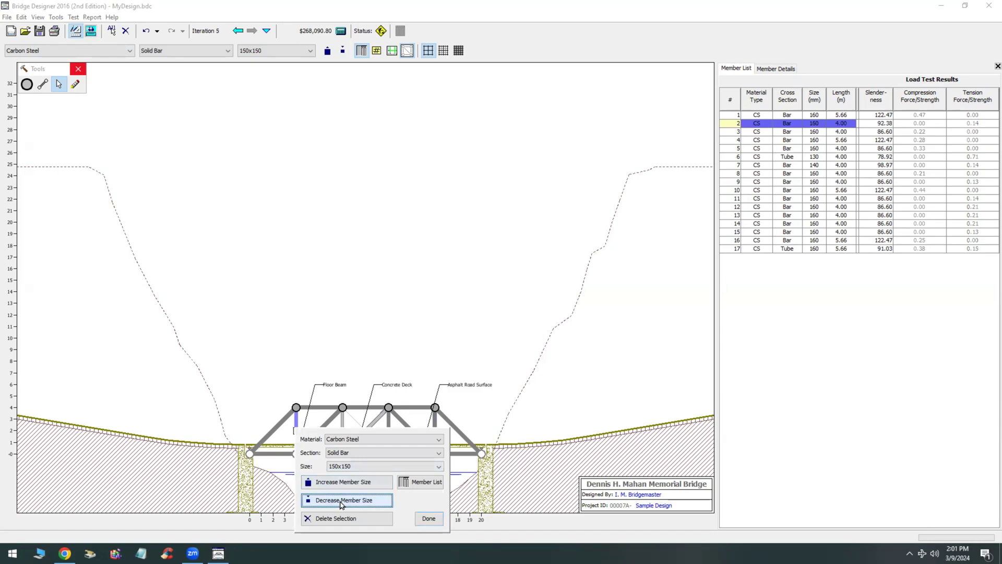
left_click(428, 518)
left_click(330, 427)
right_click(330, 426)
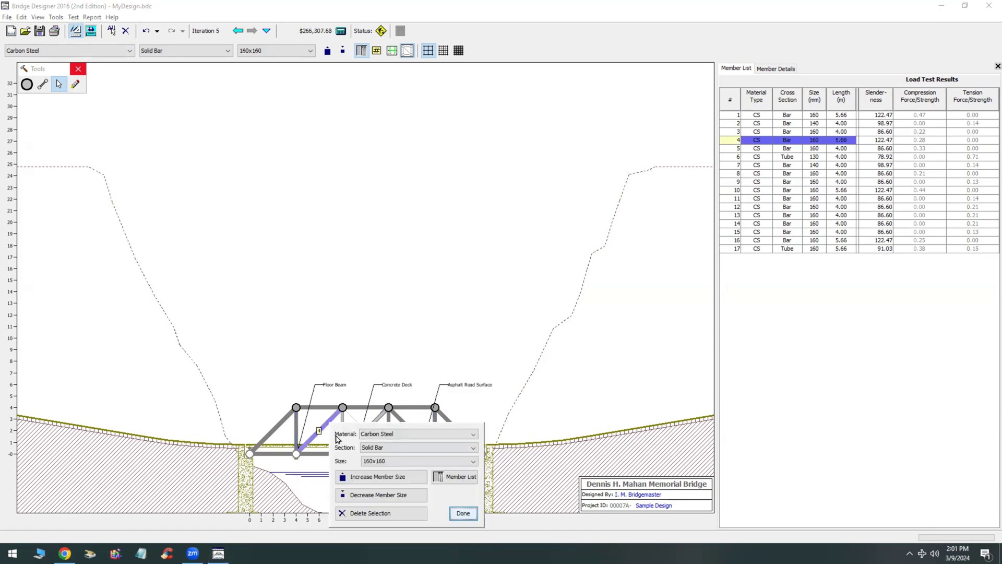
left_click(373, 494)
left_click(373, 494)
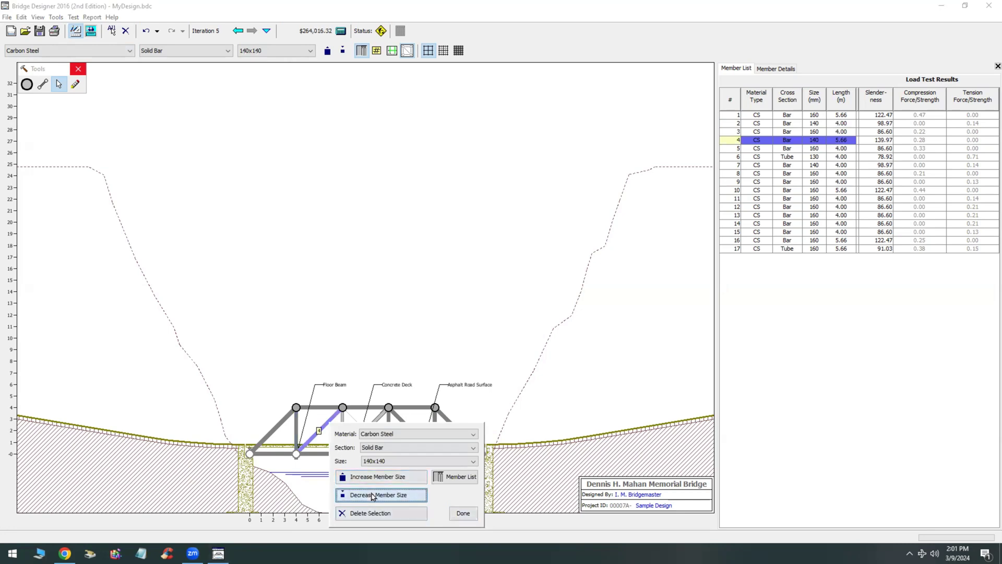
left_click(461, 514)
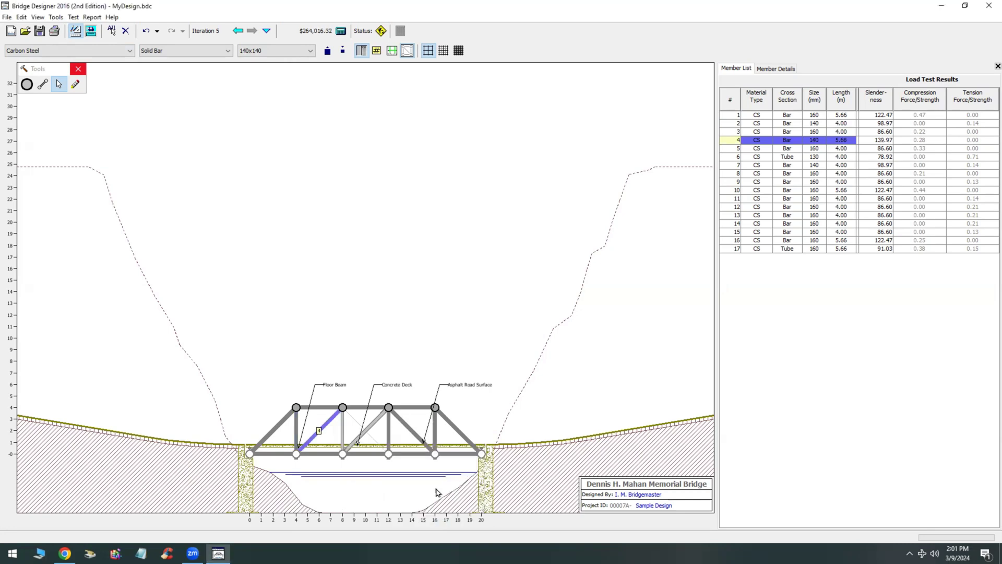
Reduce vertical member 7 to 130x130.
left_click(390, 434)
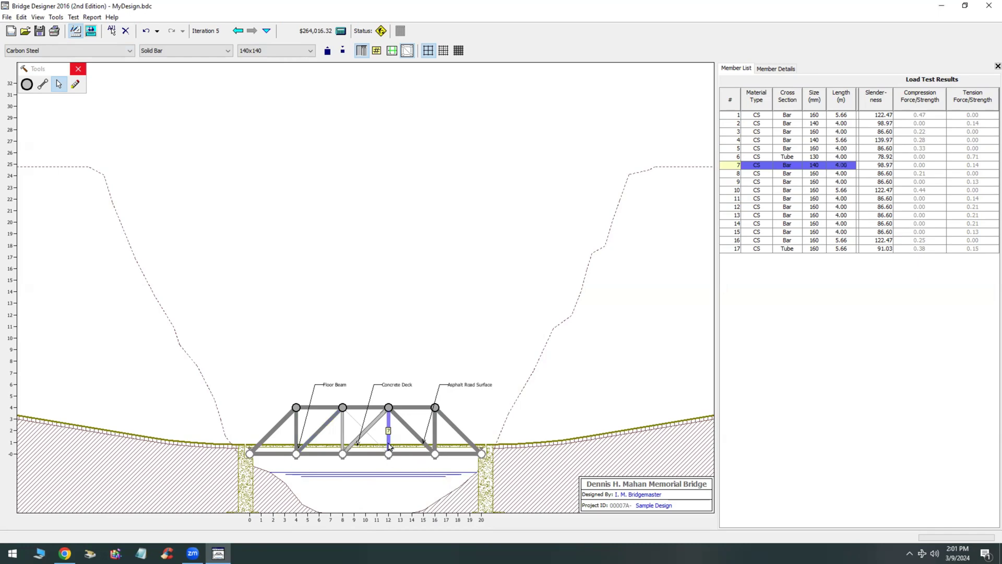
left_click(342, 431)
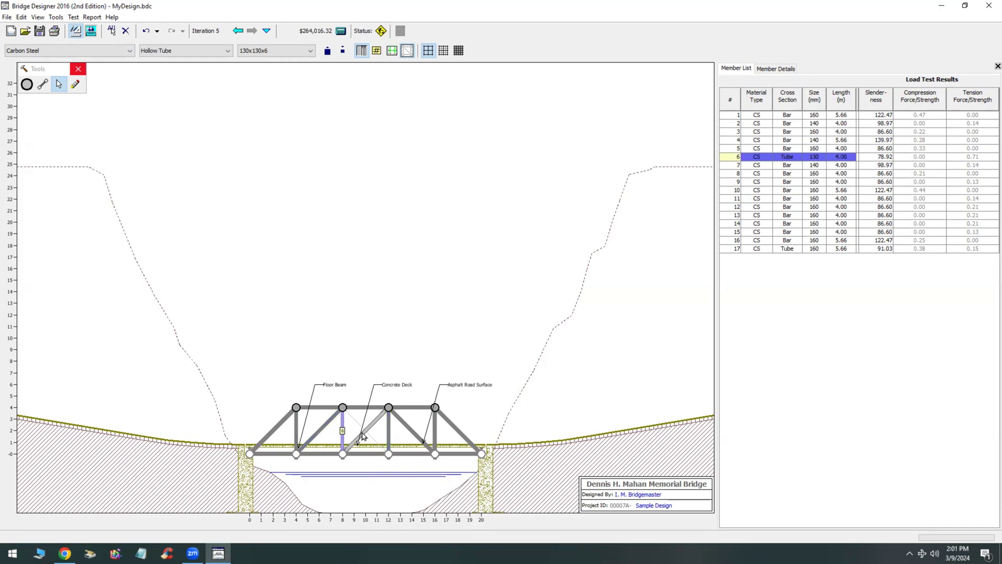
left_click(364, 436)
double_click(390, 434)
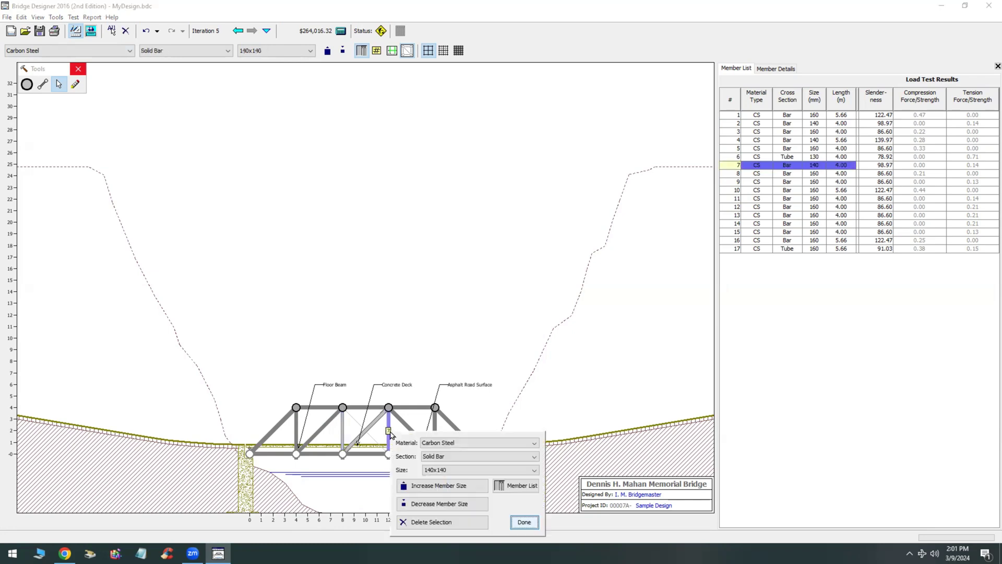
left_click(462, 506)
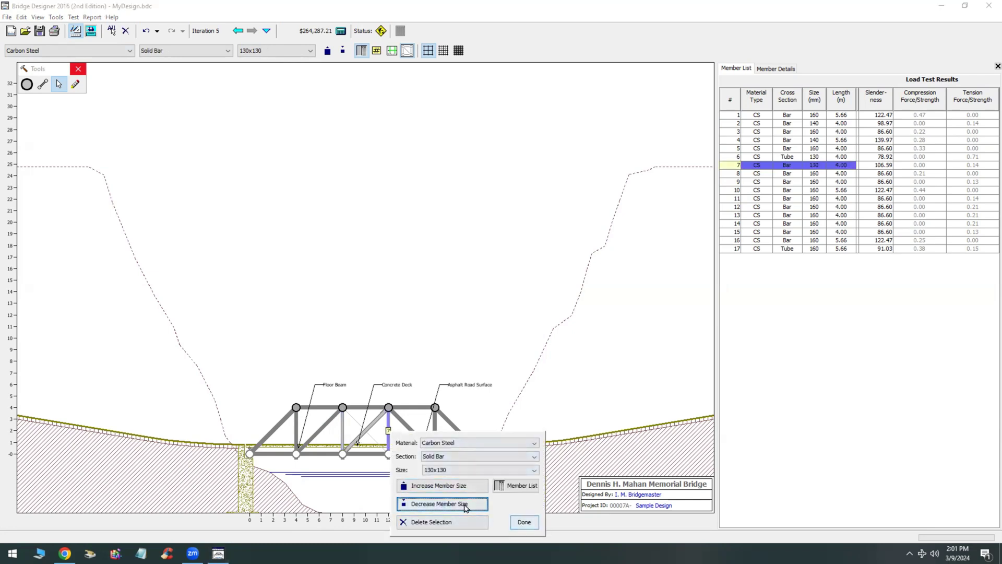
left_click(524, 523)
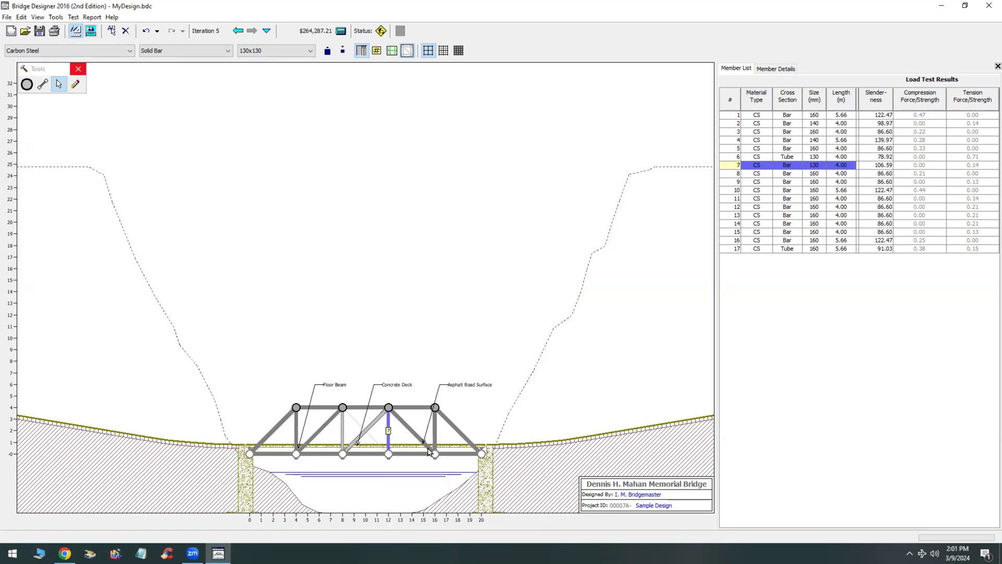
Reduce end diagonal member 10 to 140x140.
left_click(463, 440)
right_click(464, 438)
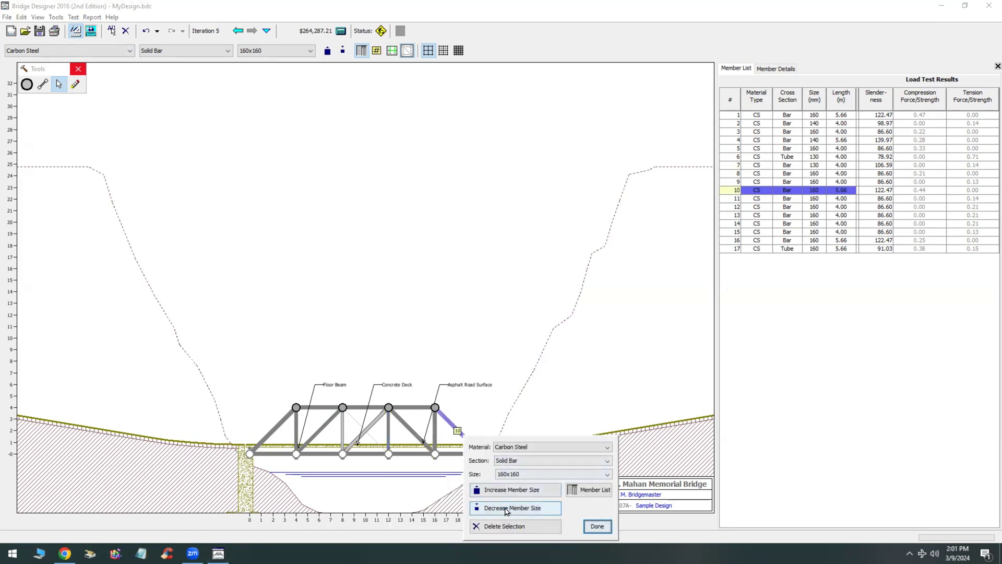
left_click(506, 508)
left_click(597, 527)
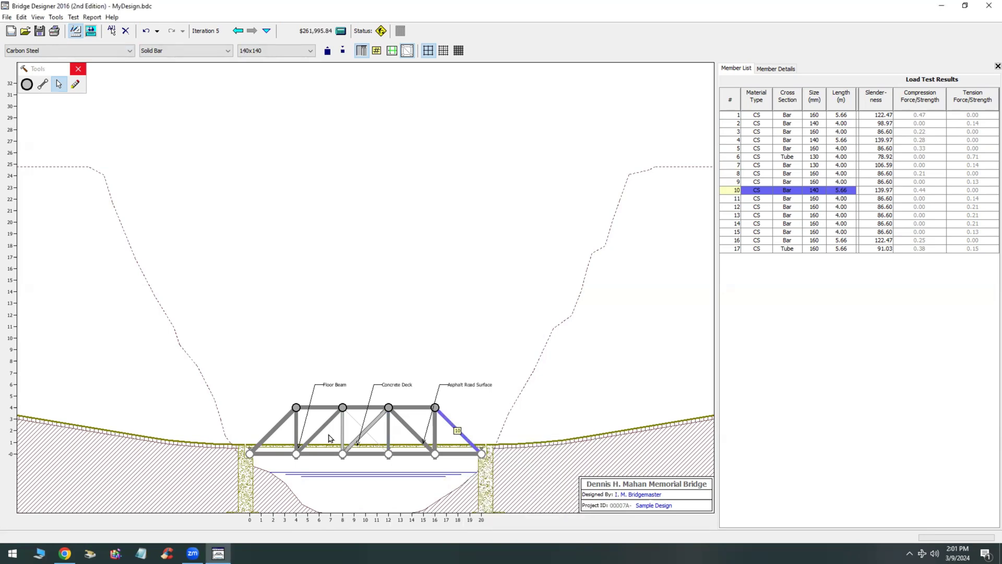
Shrink left end diagonal member 1 by two size steps, then run the load test.
left_click(284, 429)
right_click(284, 429)
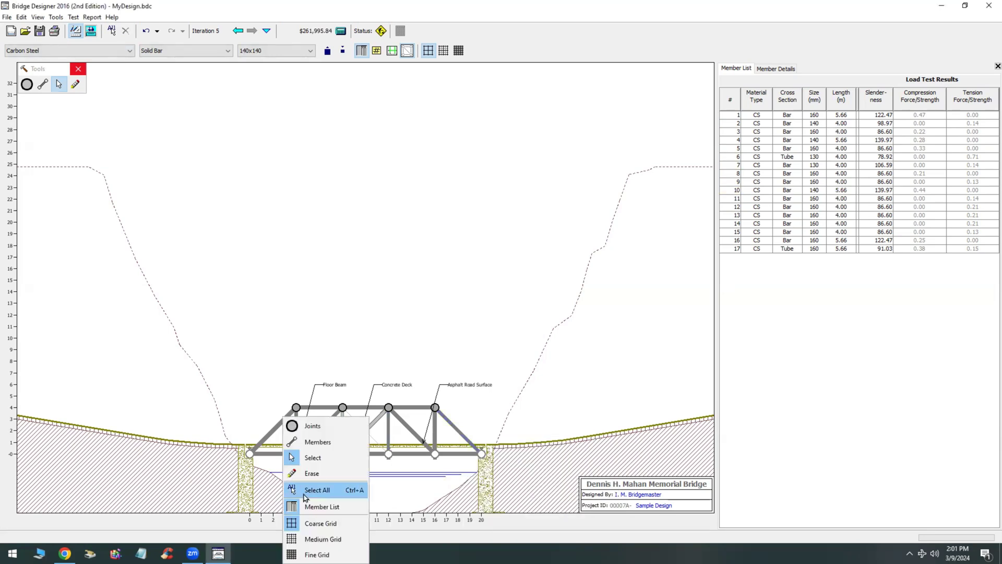
left_click(267, 440)
right_click(268, 440)
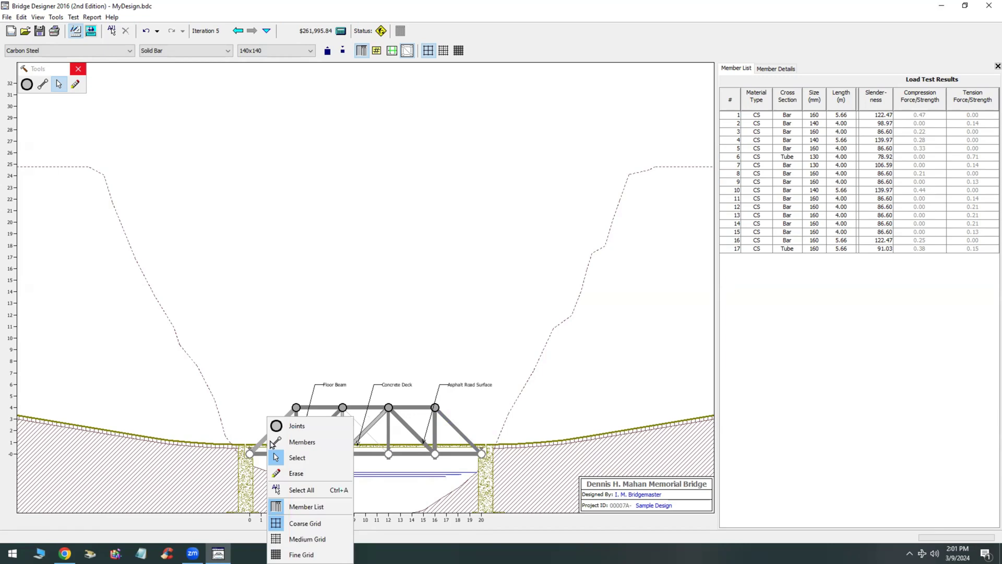
left_click(259, 446)
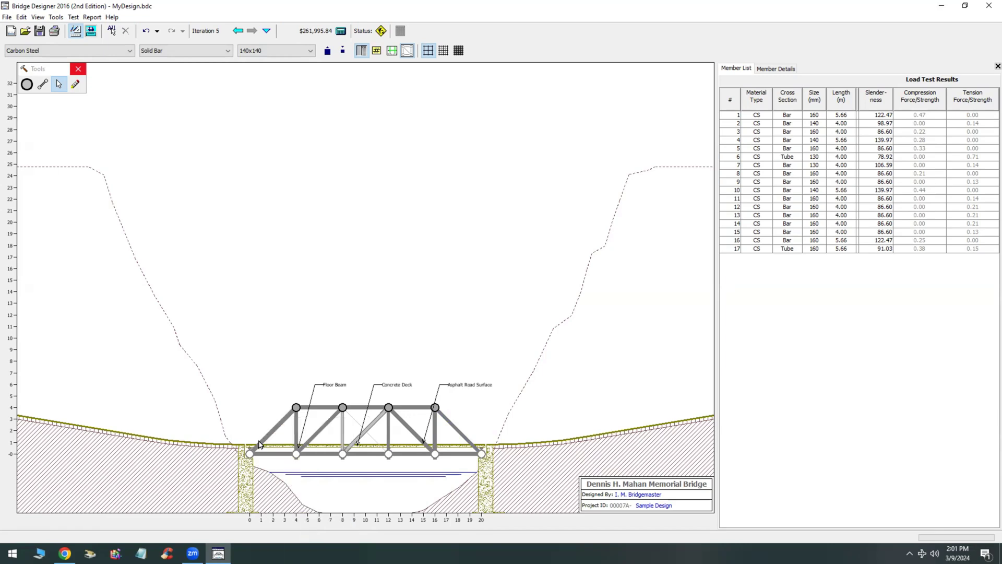
left_click(269, 439)
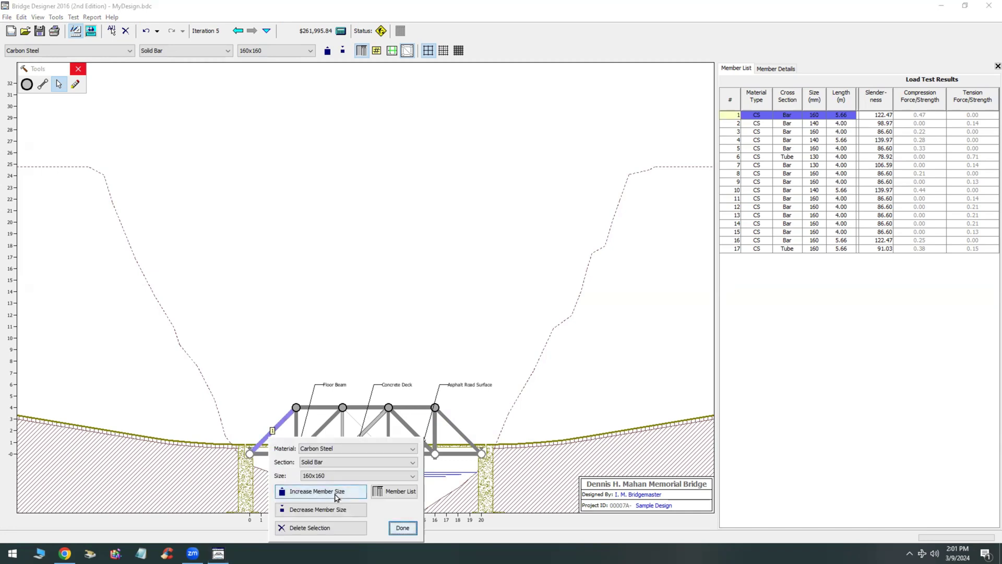
left_click(322, 510)
left_click(324, 510)
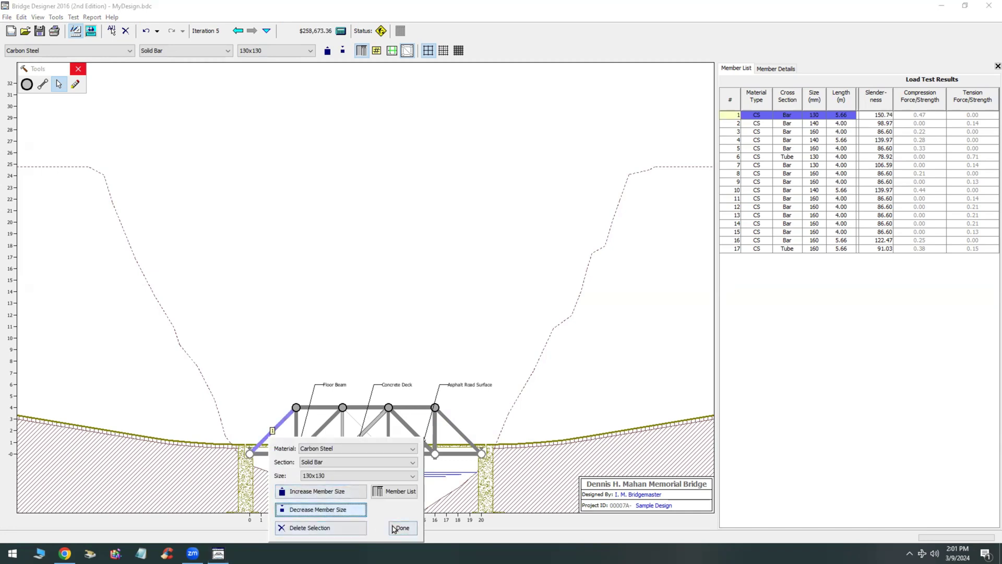
left_click(401, 528)
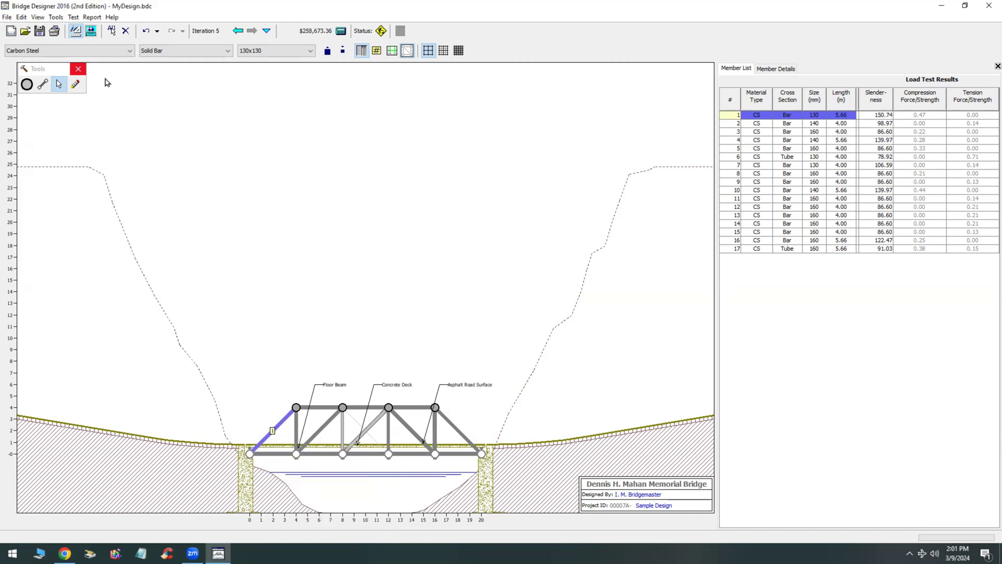
left_click(90, 31)
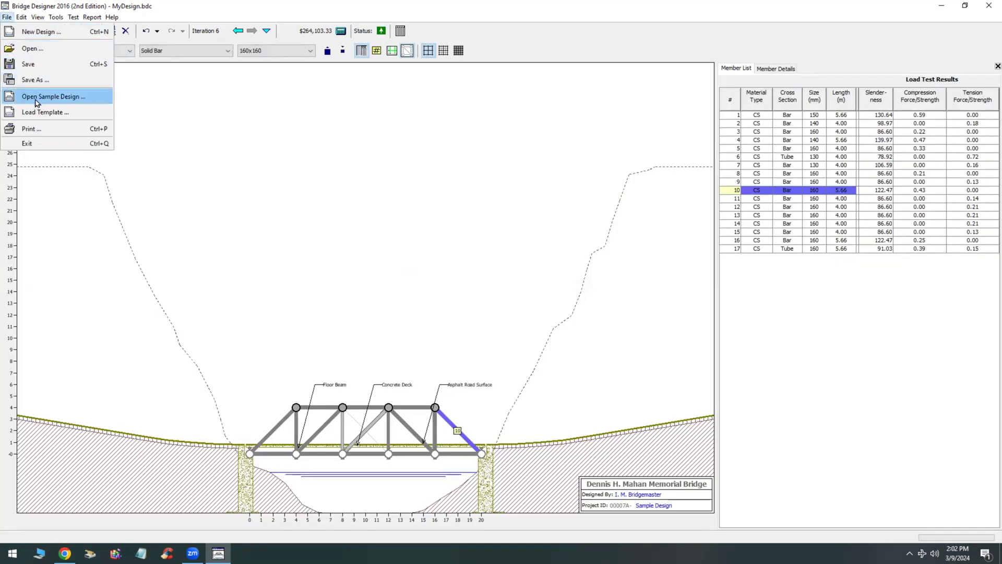
Browse past the Howe Through Truss with High Pier sample and load the Cable-Stayed Bridge (40 meter span).
left_click(38, 100)
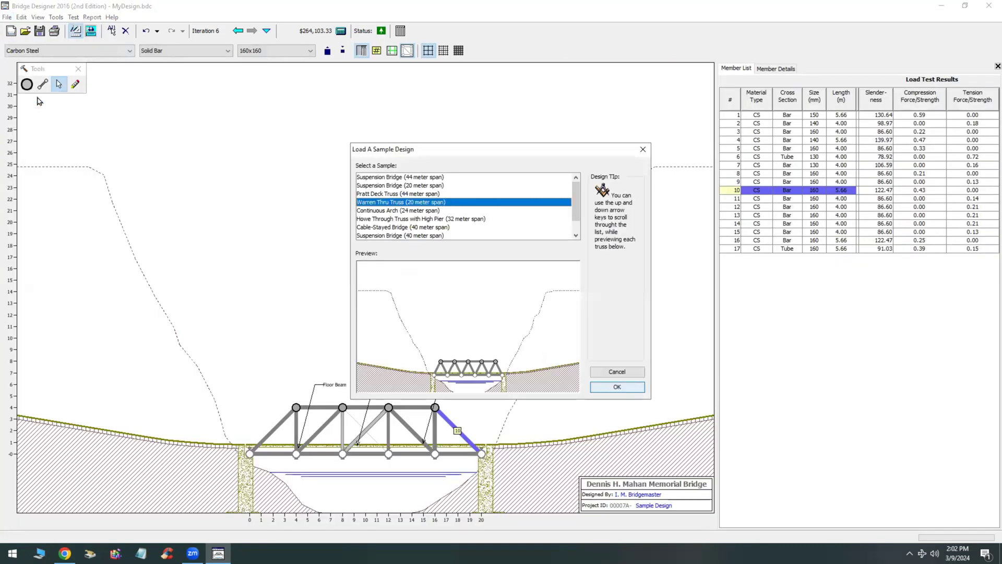
left_click(391, 221)
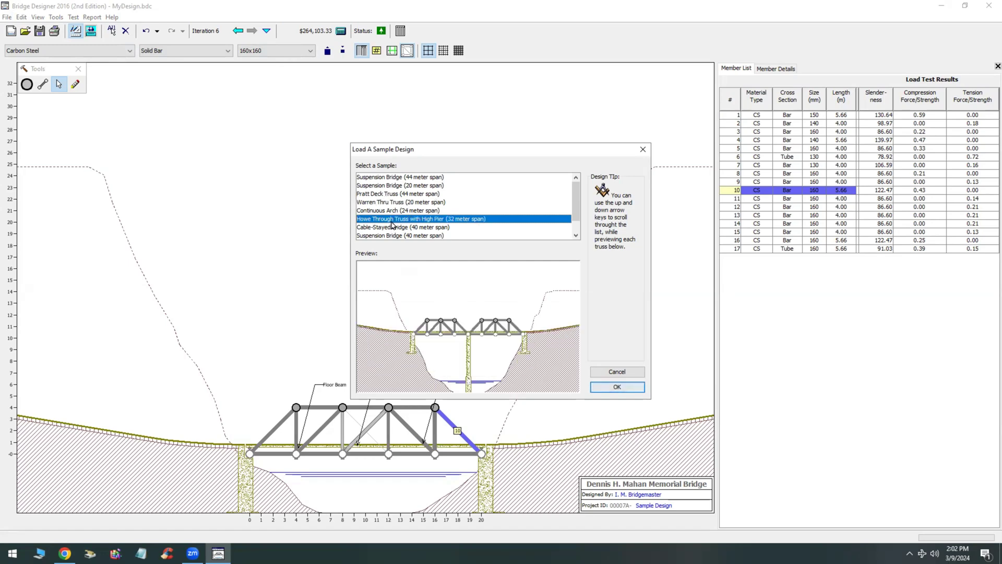
scroll(392, 225, "down", 1)
left_click(392, 211)
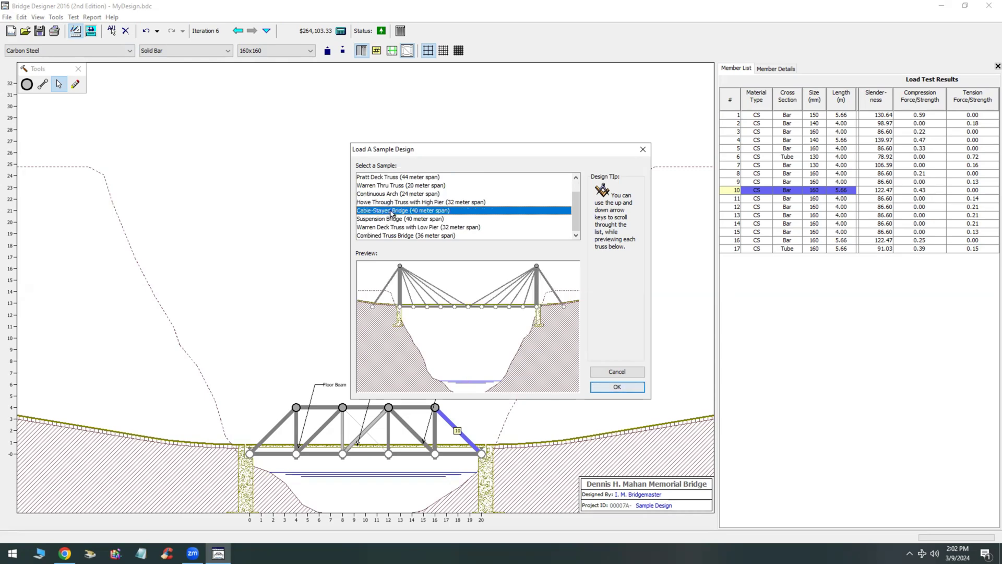
left_click(617, 387)
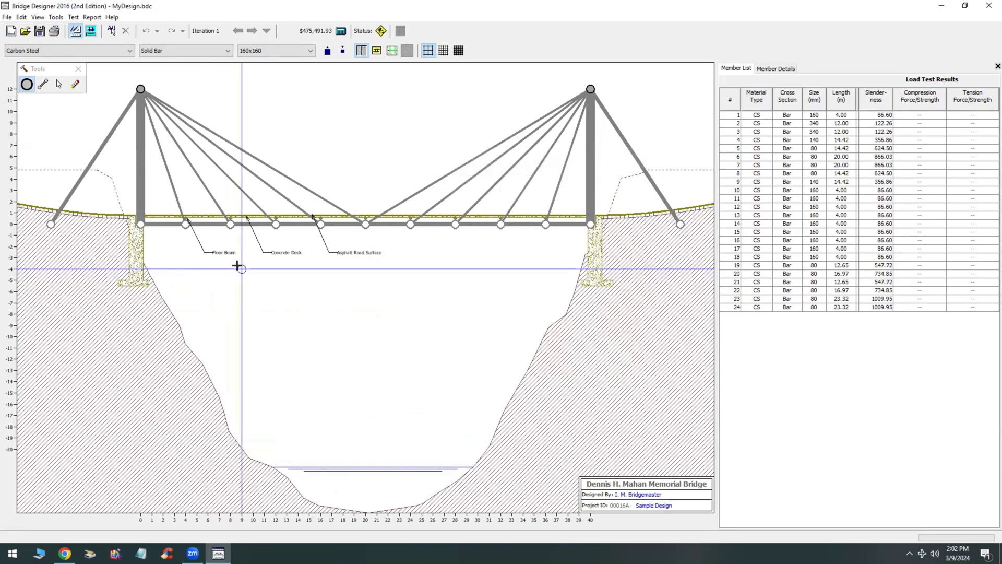
Load-test the cable-stayed bridge, then shrink left tower member 2 one size step.
left_click(90, 32)
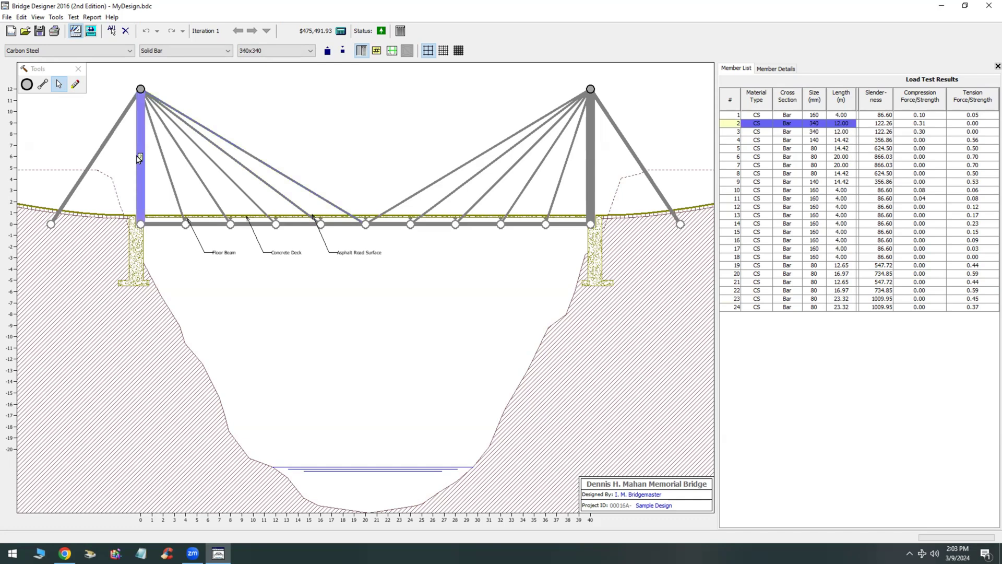
right_click(139, 157)
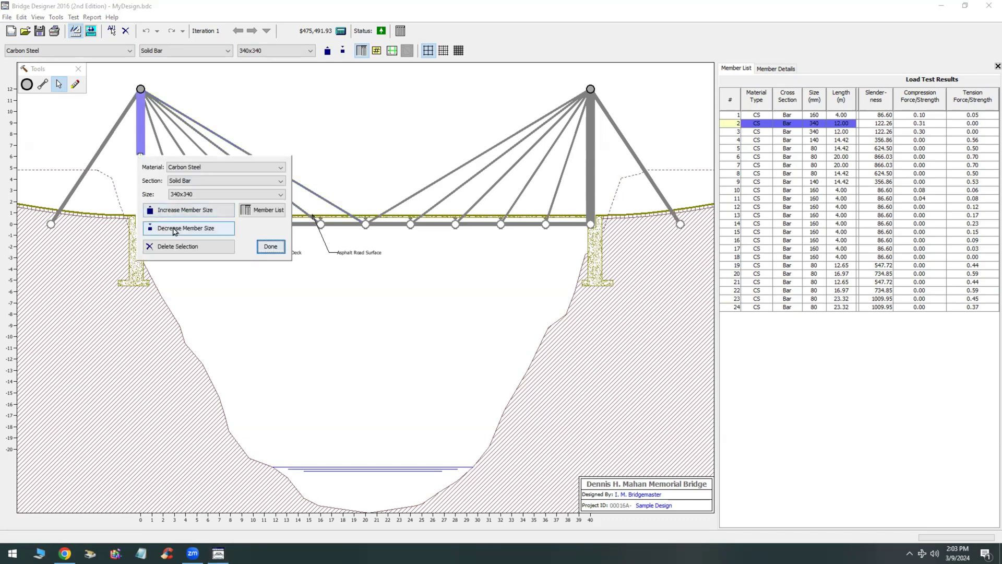
left_click(193, 194)
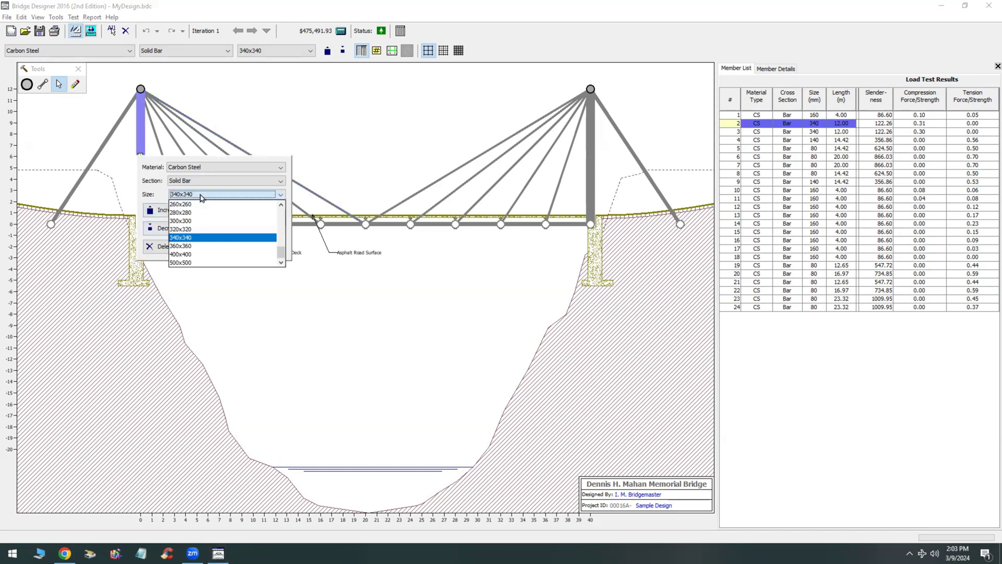
left_click(185, 234)
left_click(186, 228)
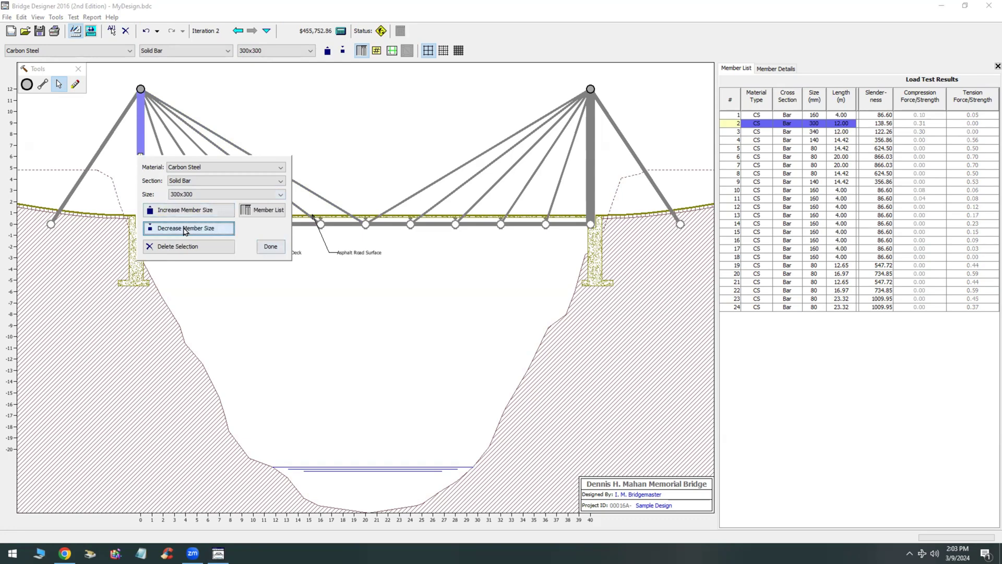
left_click(270, 246)
Shrink right tower member 3 by two steps to 300x300.
left_click(592, 176)
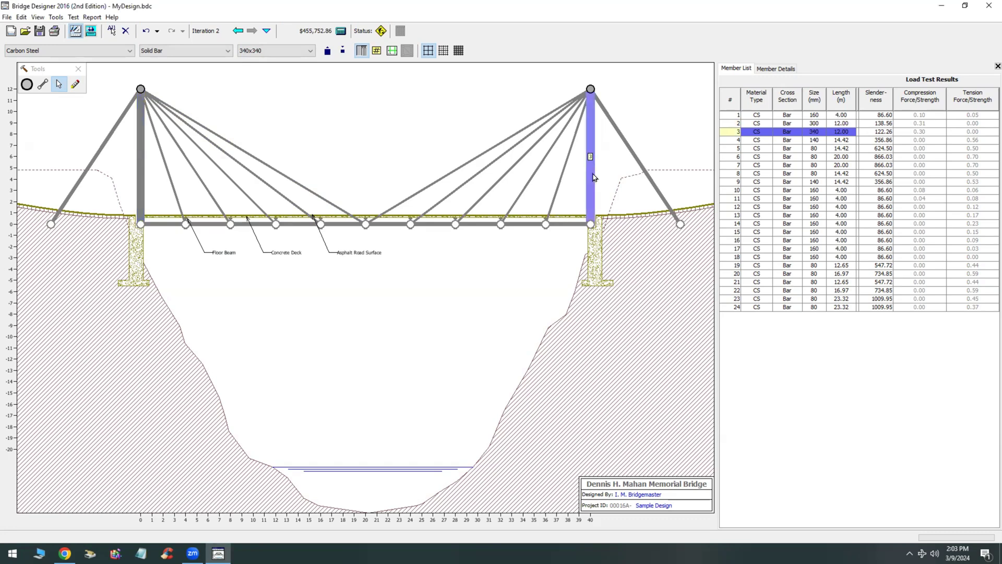
right_click(593, 178)
left_click(645, 245)
left_click(645, 245)
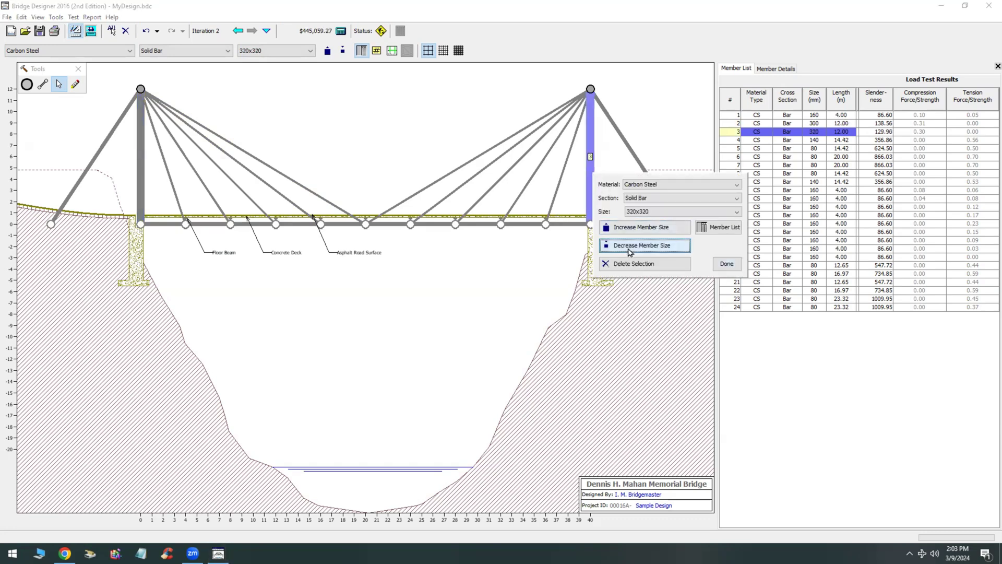
left_click(726, 265)
Bring both tower members 2 and 3 down to 260x260.
left_click(140, 157)
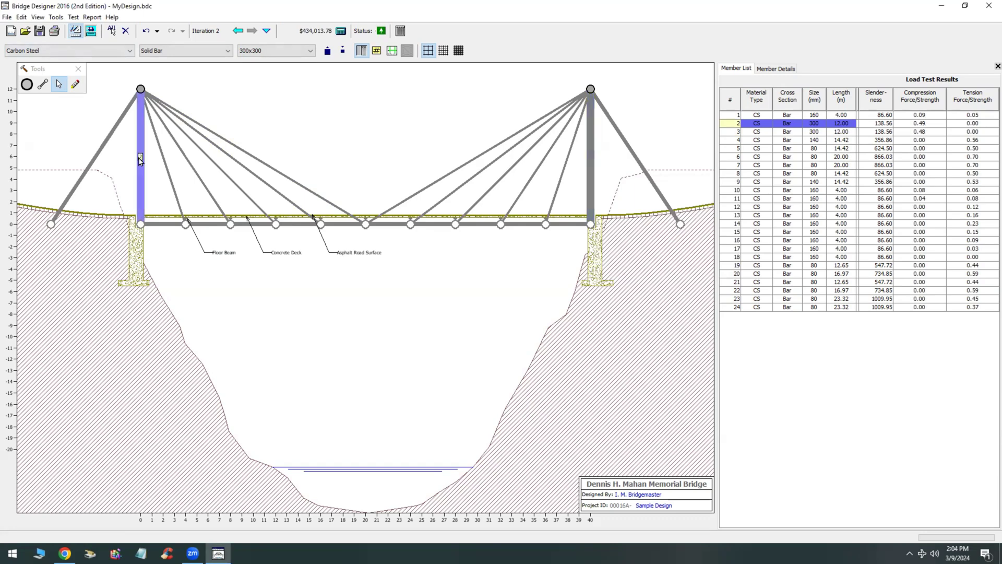
right_click(140, 157)
left_click(169, 231)
left_click(169, 230)
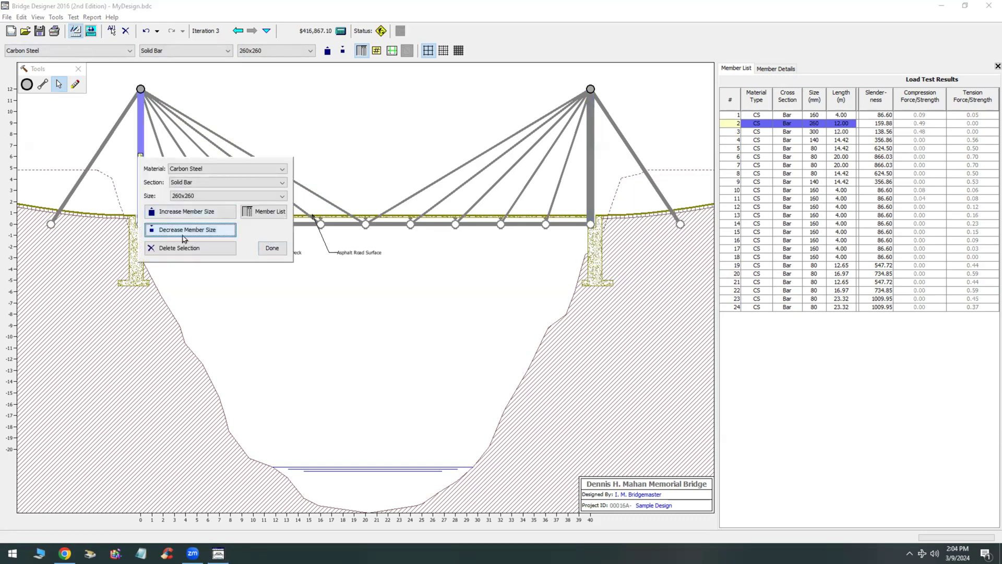
left_click(272, 248)
left_click(592, 164)
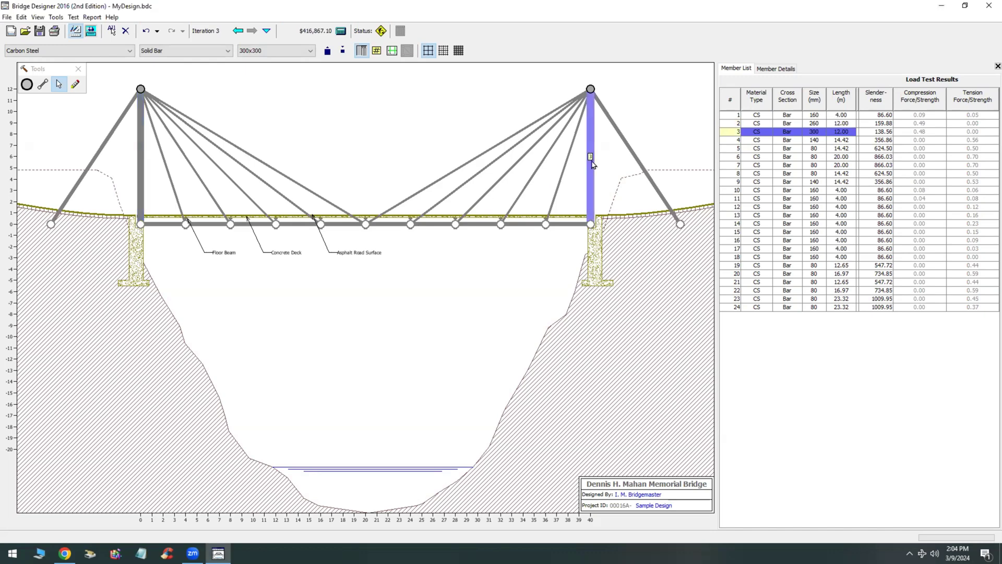
right_click(592, 164)
left_click(676, 233)
left_click(676, 233)
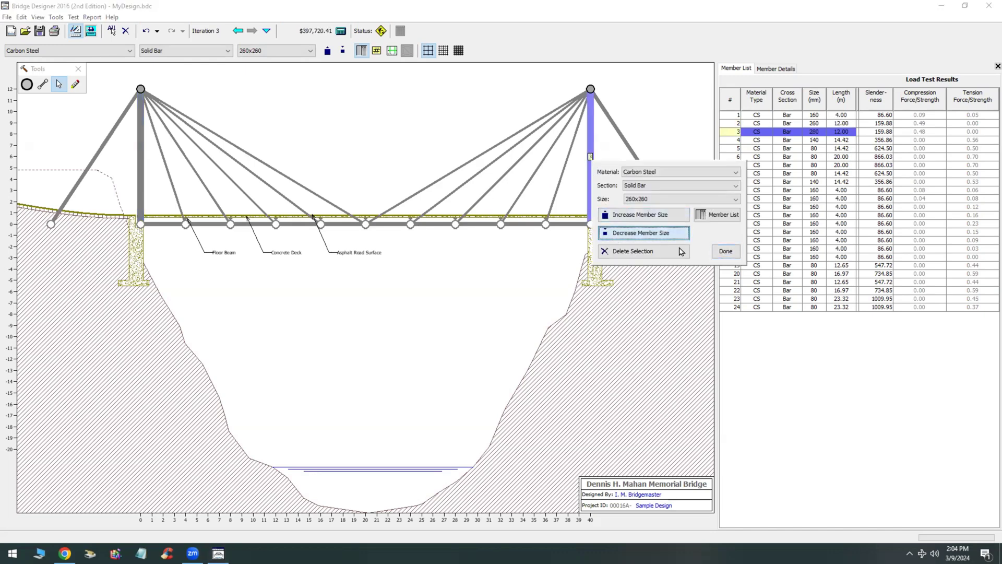
left_click(725, 251)
Run the 3-D load test on the slimmed cable-stayed bridge and return to the 2-D drawing board.
left_click(91, 33)
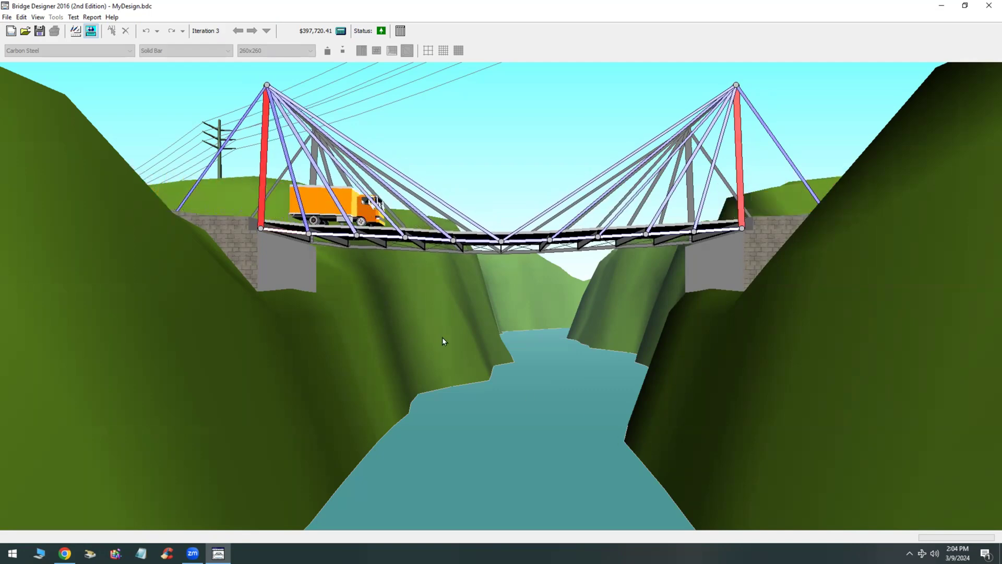
left_click(75, 31)
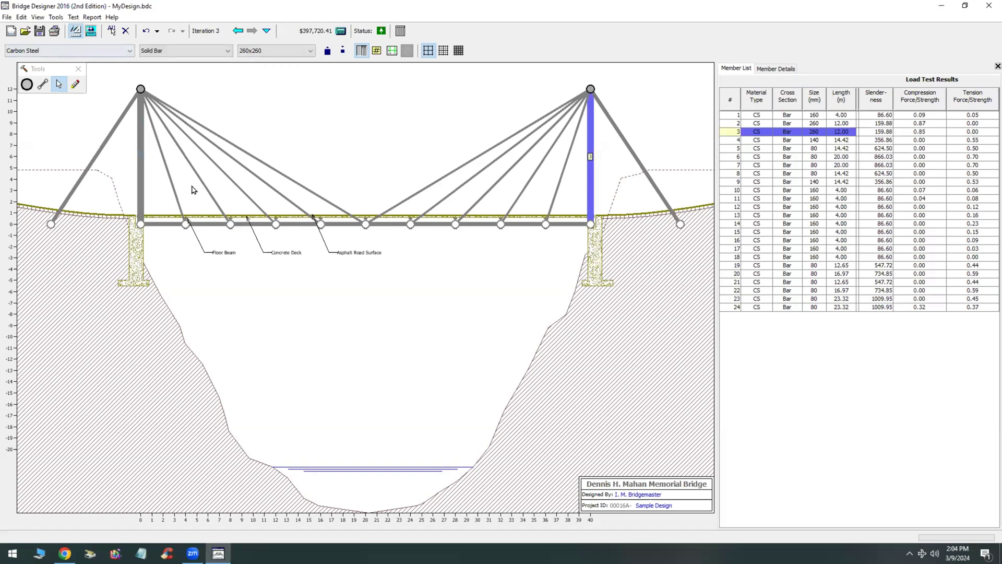
Shrink the left tower member to 220x220.
left_click(144, 164)
right_click(145, 164)
left_click(176, 232)
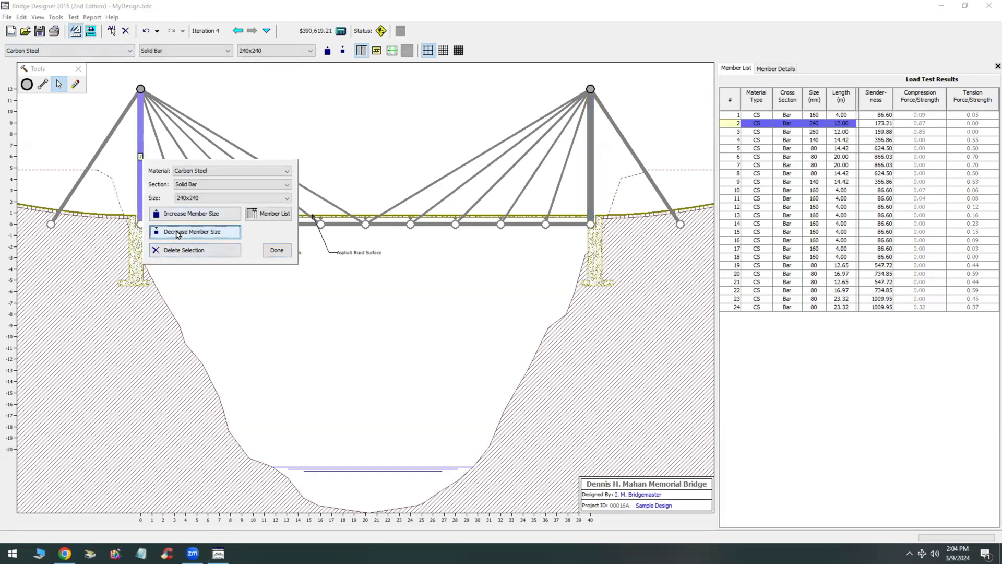
left_click(177, 233)
left_click(276, 250)
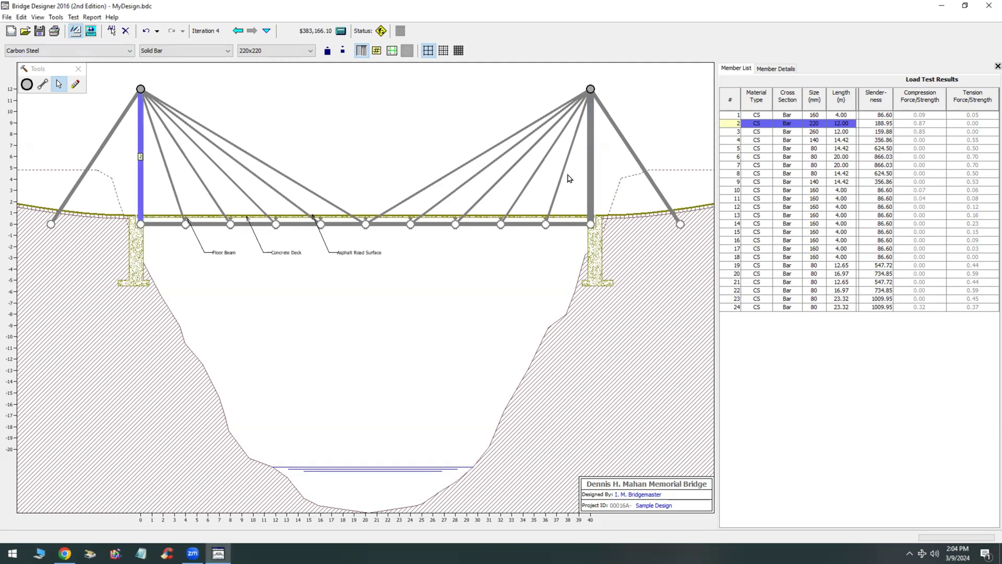
Shrink the right tower member to 220x220 and run the load test.
left_click(590, 171)
right_click(590, 169)
left_click(606, 238)
left_click(605, 238)
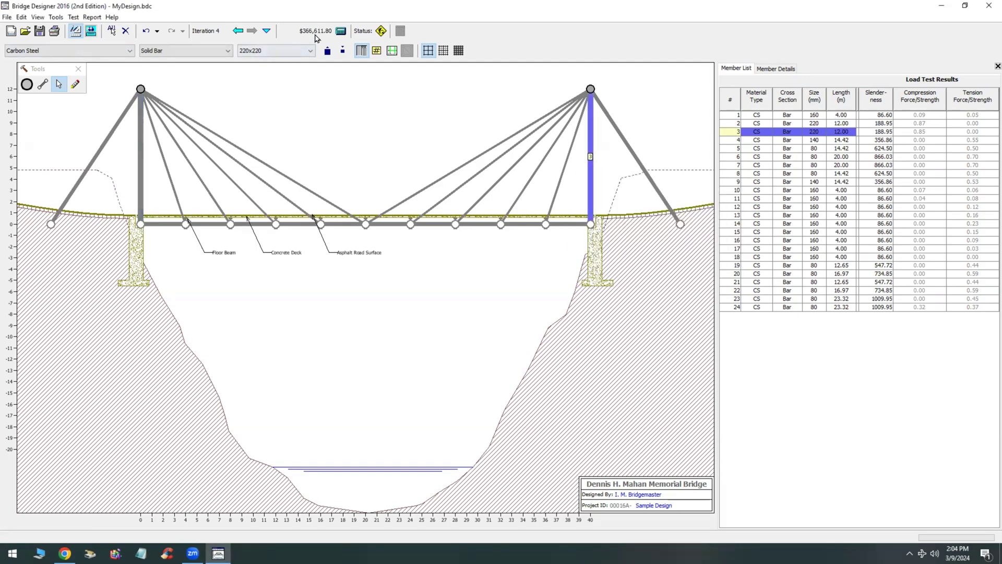
left_click(91, 31)
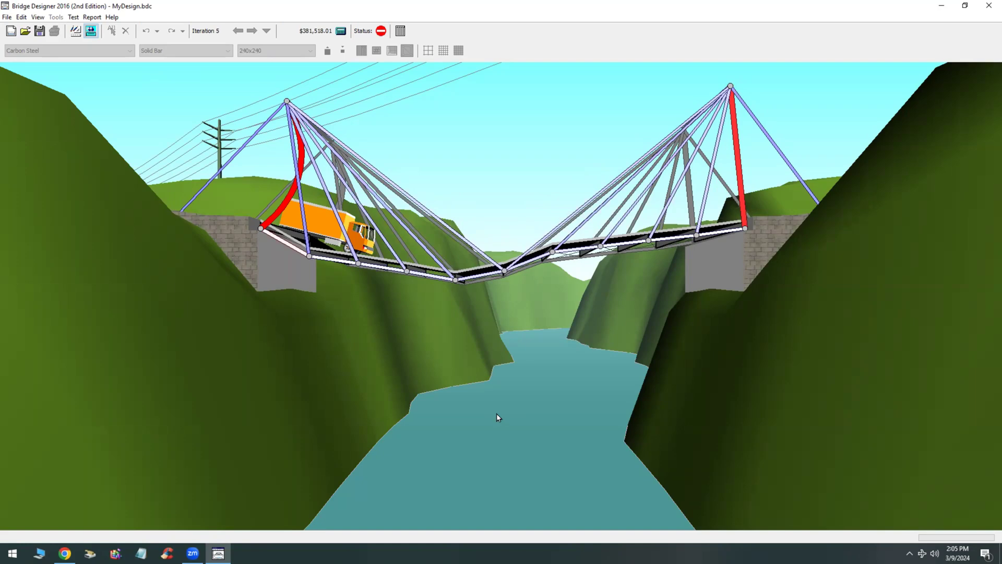
left_click(7, 17)
Pick Combined Truss Bridge (36 meter span) from the sample design list and load it.
left_click(32, 96)
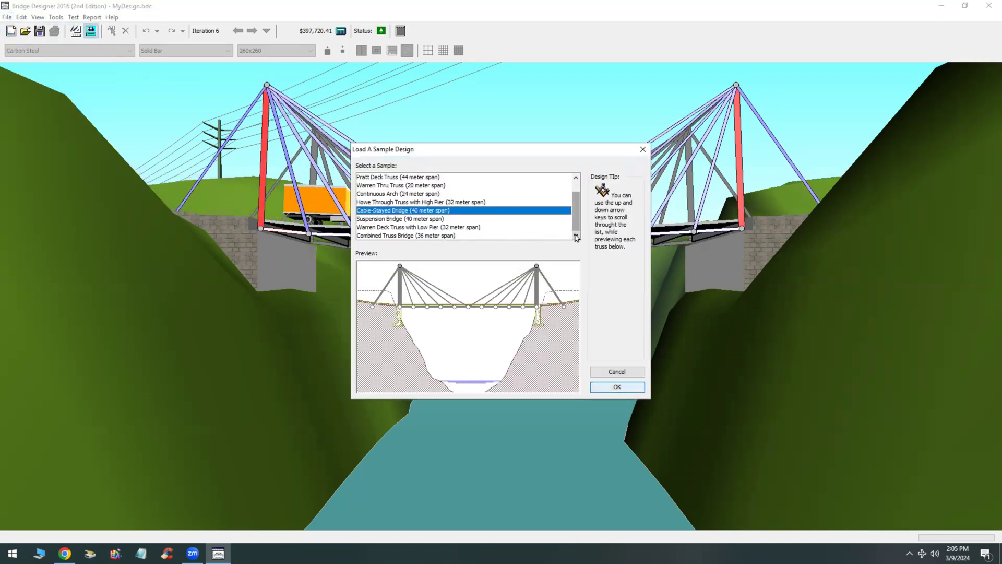
left_click(448, 235)
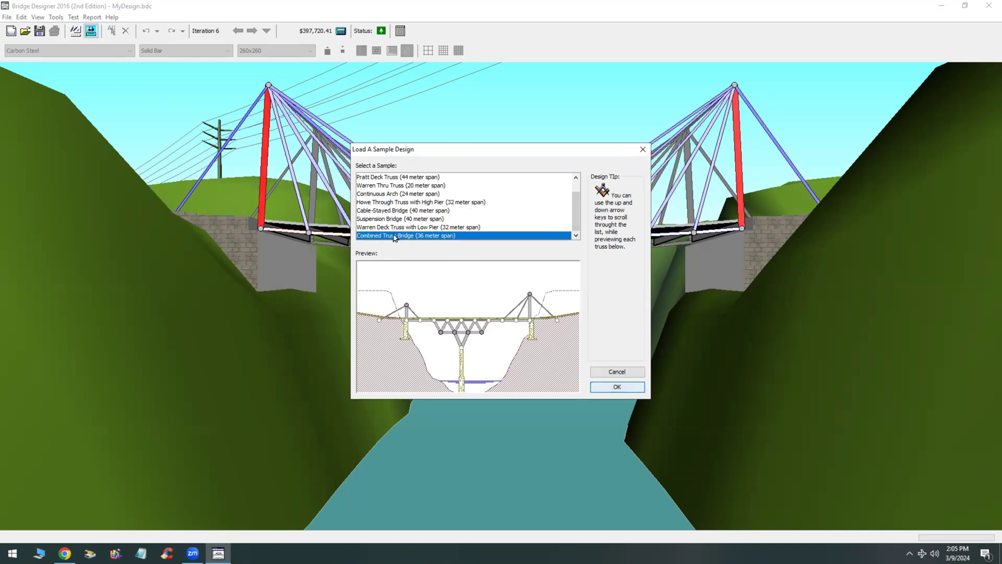
left_click(601, 385)
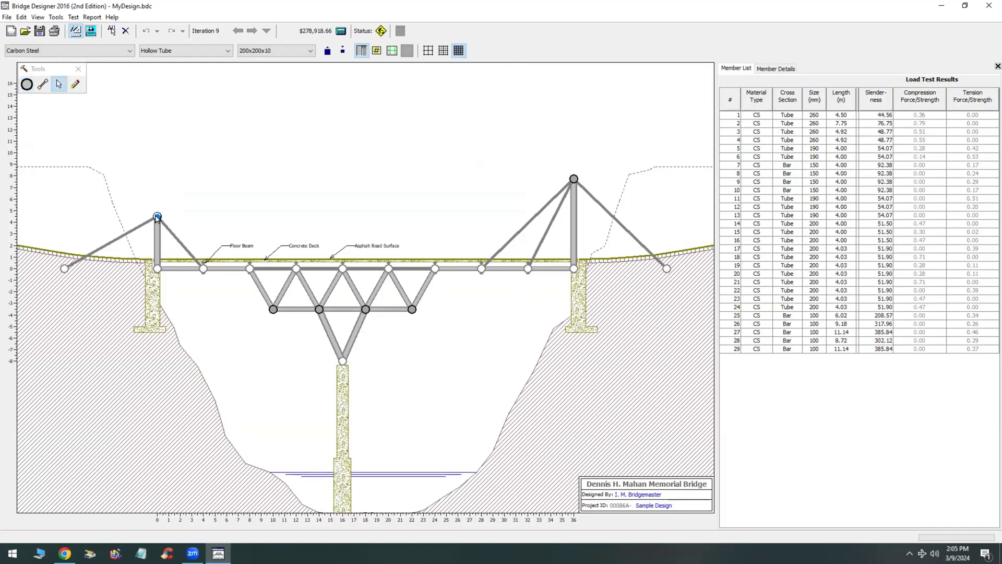
Raise both tower top joints to about 10 m, run the load test, and return to the drawing board.
left_click_drag(157, 217, 151, 197)
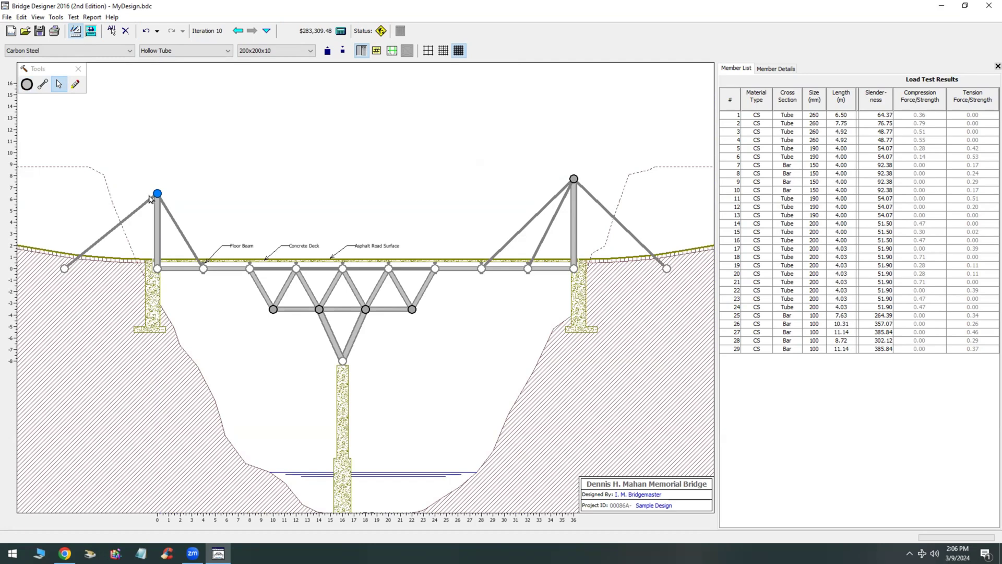
left_click_drag(157, 195, 160, 150)
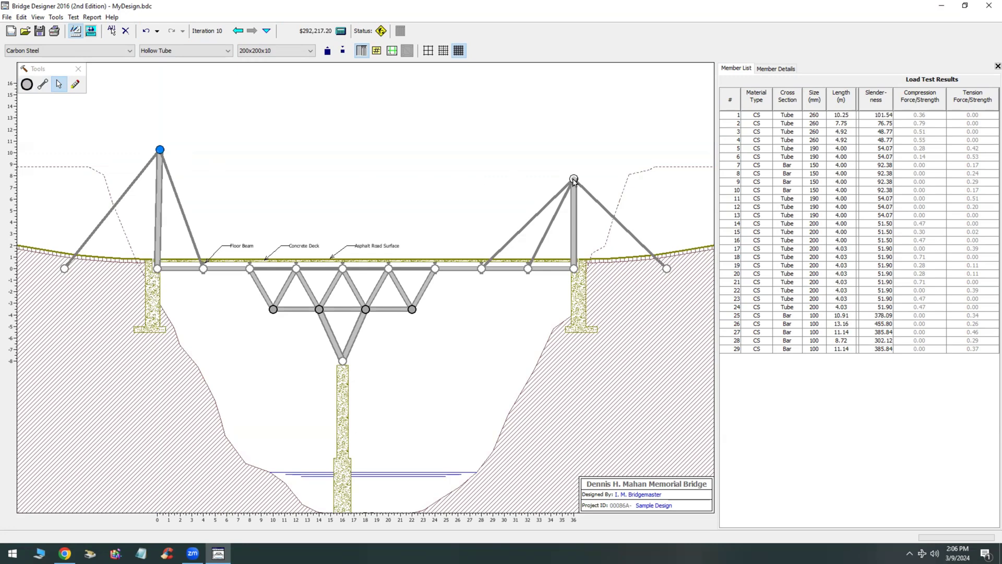
left_click_drag(574, 180, 573, 150)
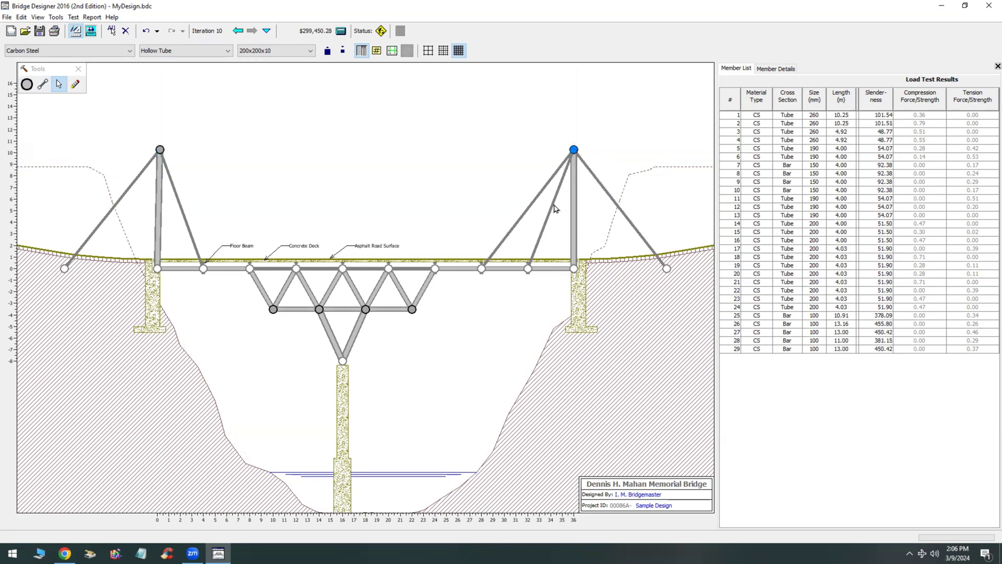
left_click(90, 32)
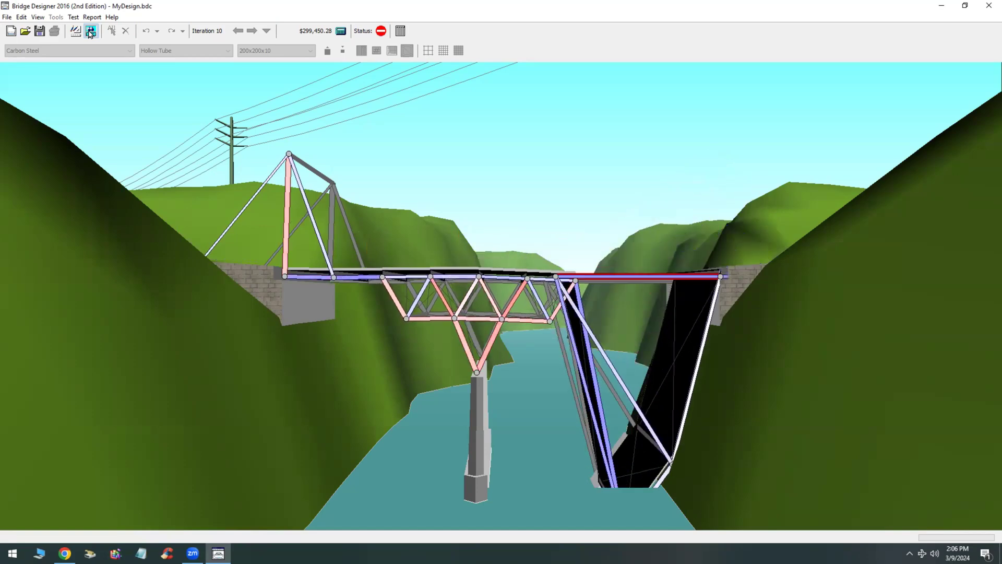
left_click(75, 31)
Enlarge right tower member 2 to 280x280x14, rerun the load test, and return to the drawing board.
left_click(573, 209)
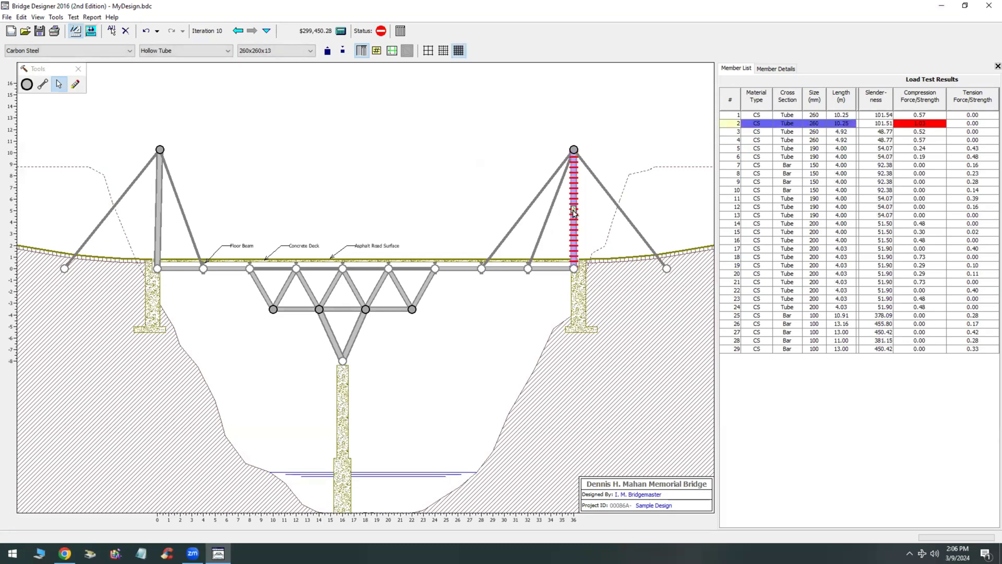
right_click(573, 210)
left_click(627, 268)
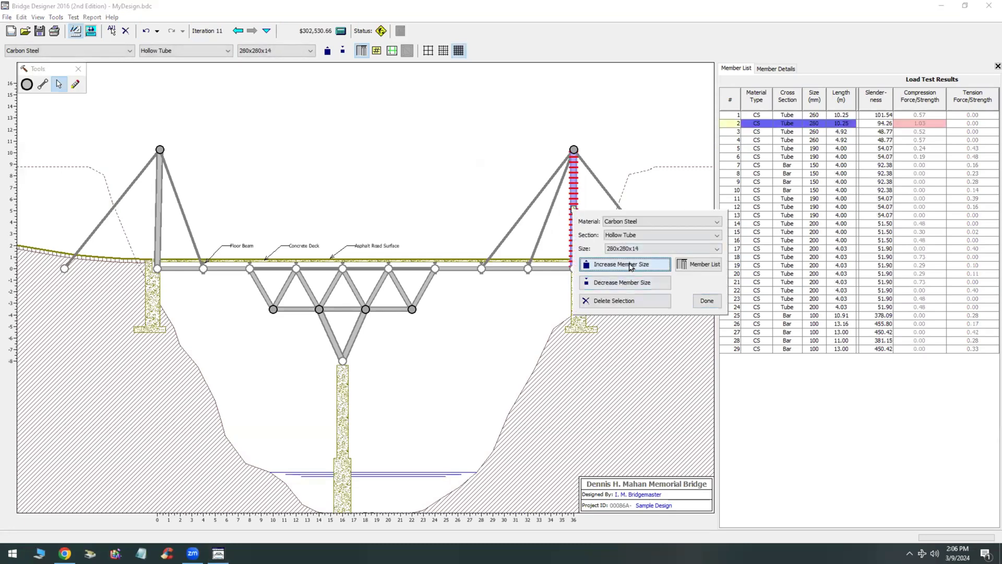
left_click(706, 300)
left_click(90, 31)
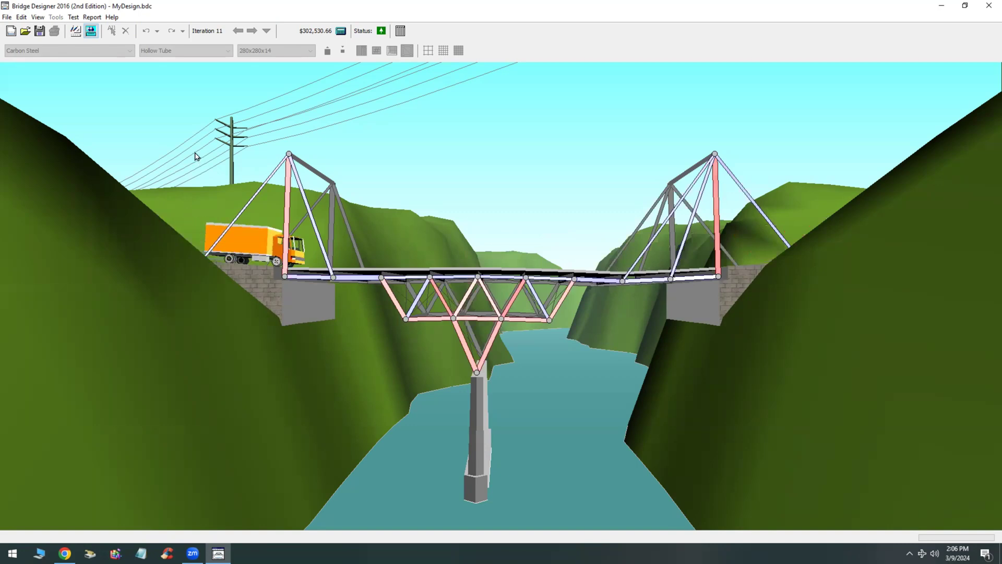
left_click(76, 33)
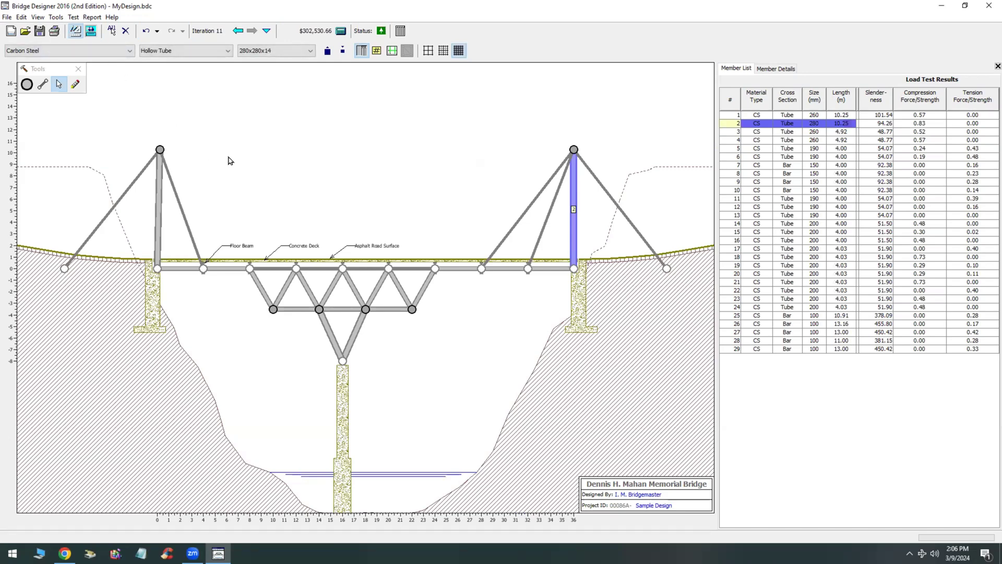
Delete the left tower's inner diagonal member 25 and attempt a load test.
left_click(180, 207)
right_click(182, 212)
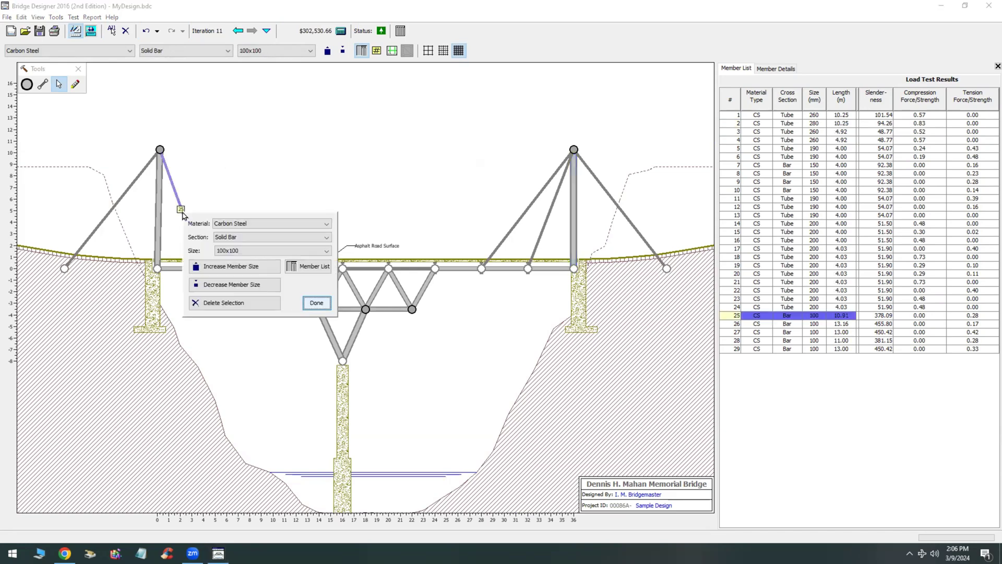
left_click(230, 303)
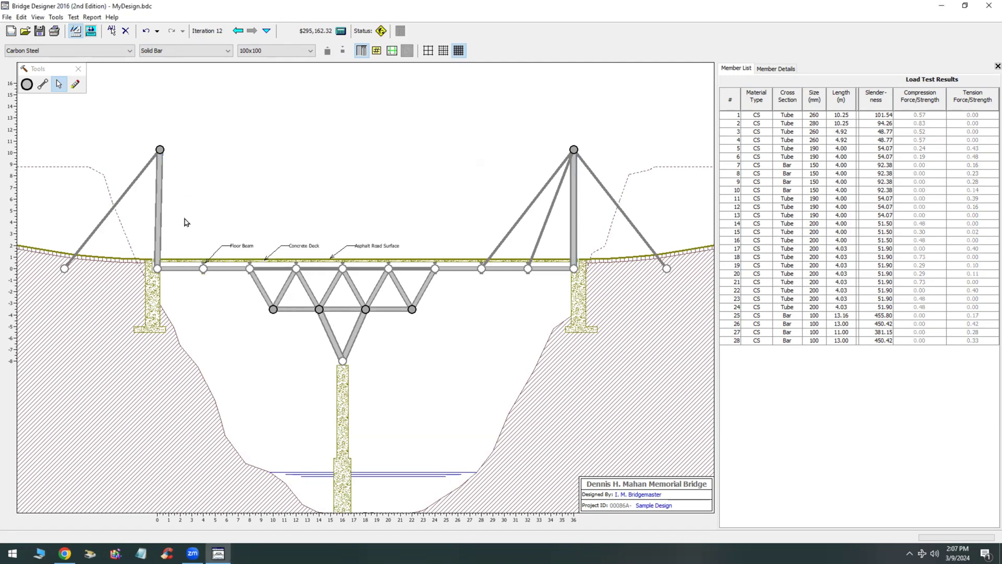
left_click(91, 31)
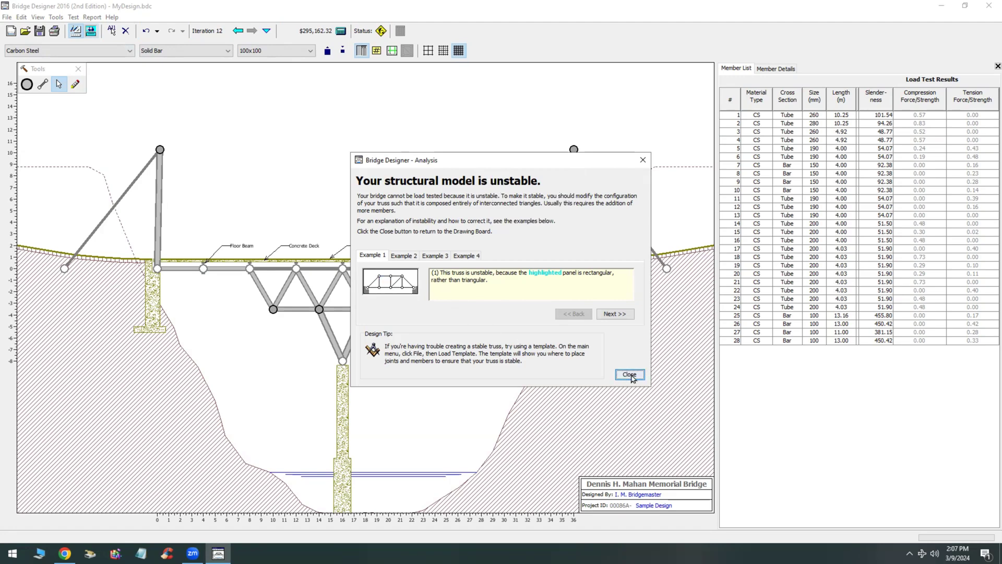
Step through the unstable-model examples with Next, then close the explanation.
left_click(624, 316)
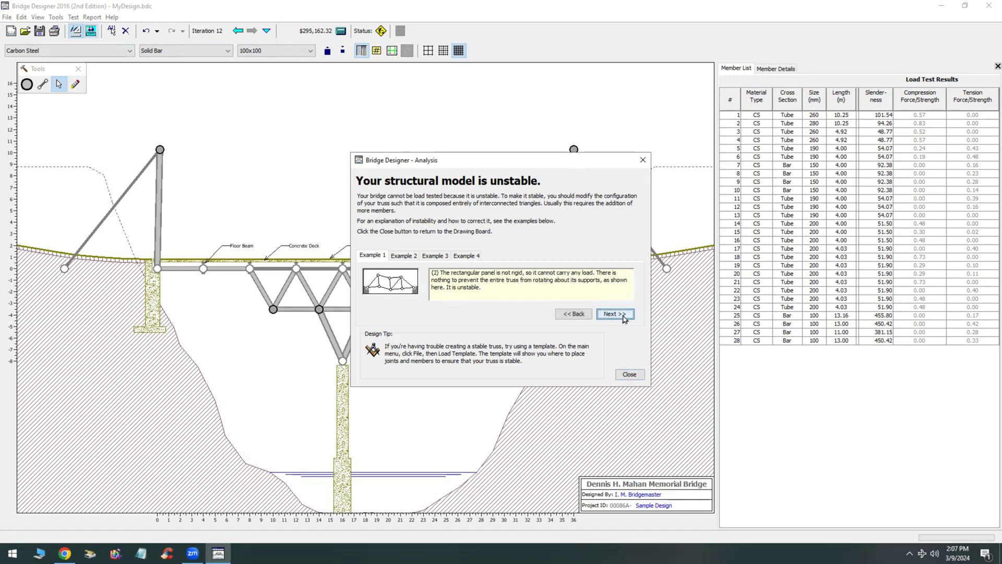
left_click(624, 316)
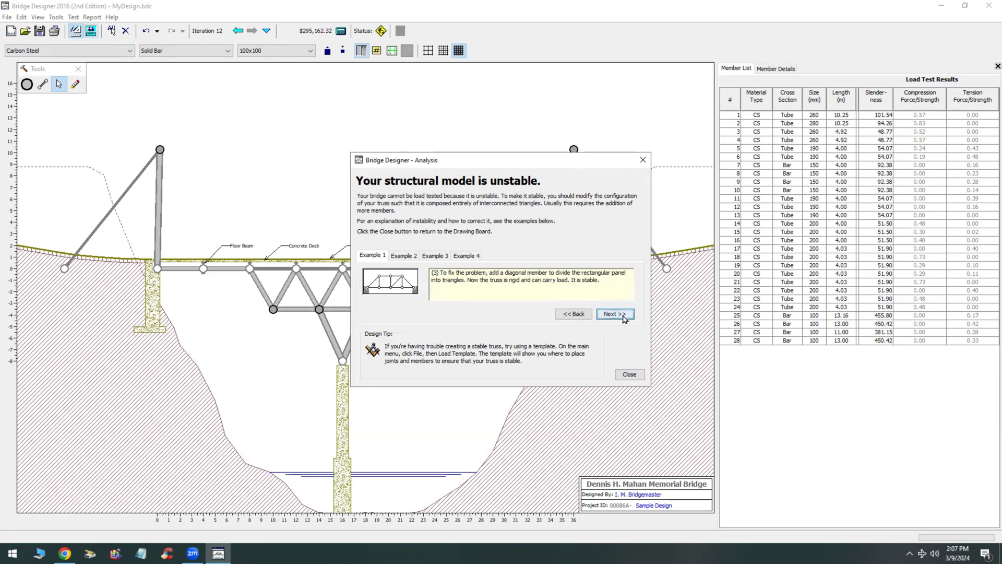
left_click(624, 316)
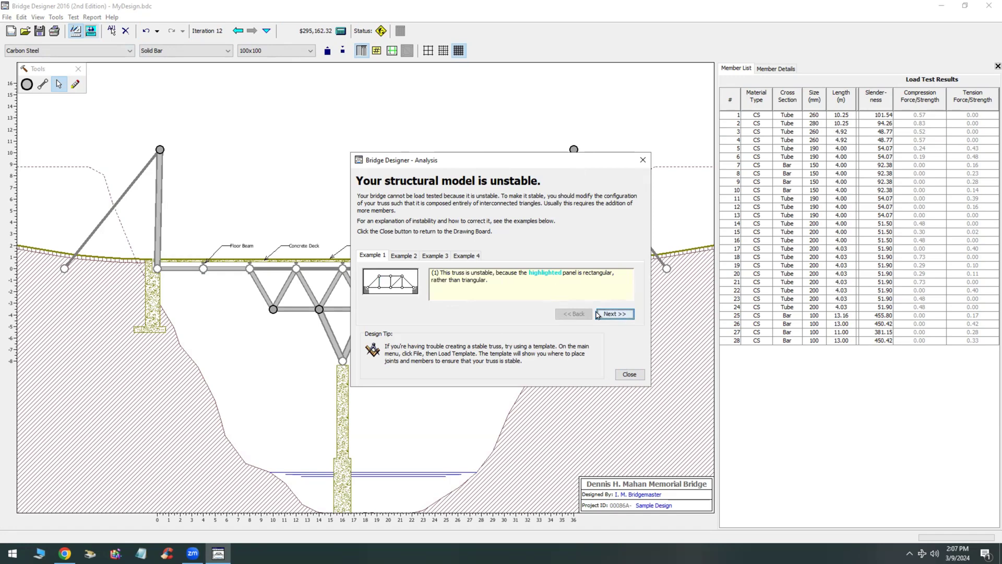
left_click(606, 314)
left_click(605, 314)
left_click(605, 315)
left_click(627, 373)
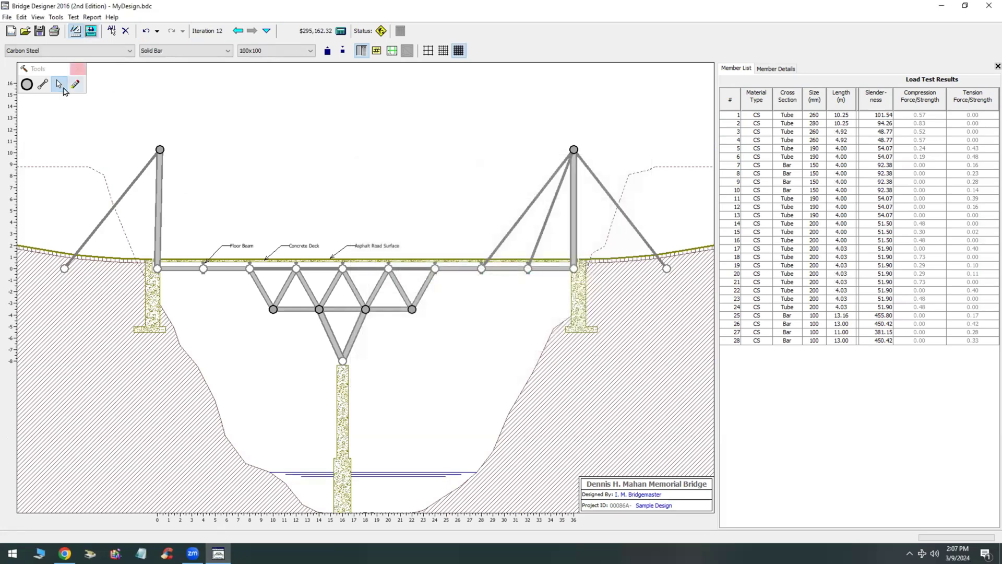
Add two members from the left tower top to deck joints (30 members, $311,205.76), then load-test.
left_click(43, 84)
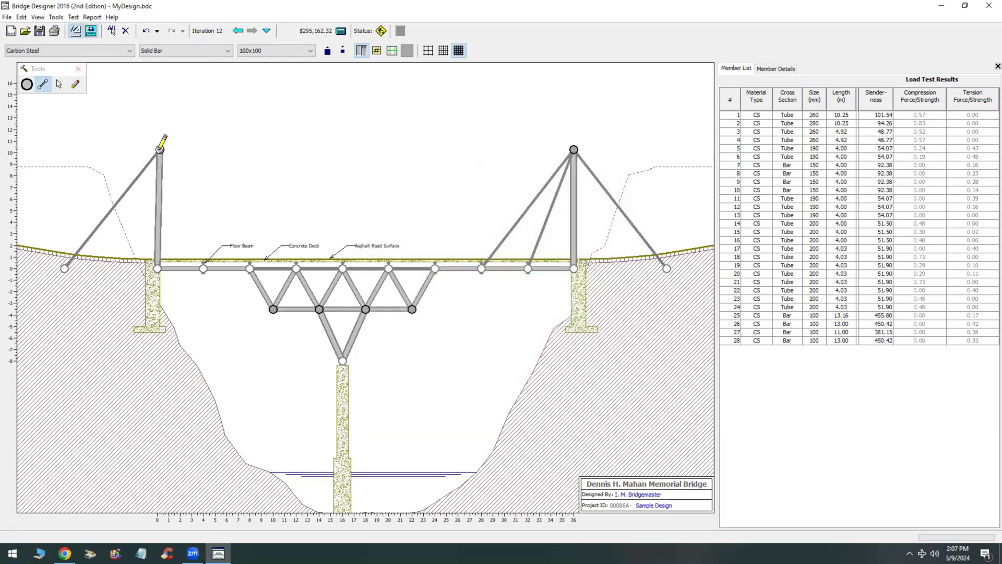
mouse_move(212, 237)
left_mouse_down()
mouse_move(206, 261)
mouse_move(258, 267)
mouse_move(249, 268)
left_mouse_up()
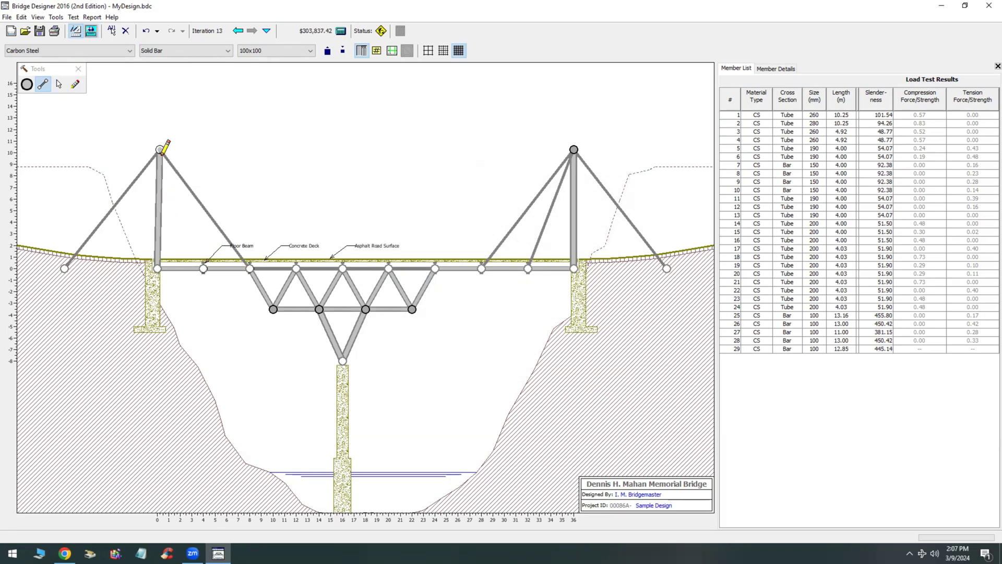
left_click_drag(198, 247, 204, 269)
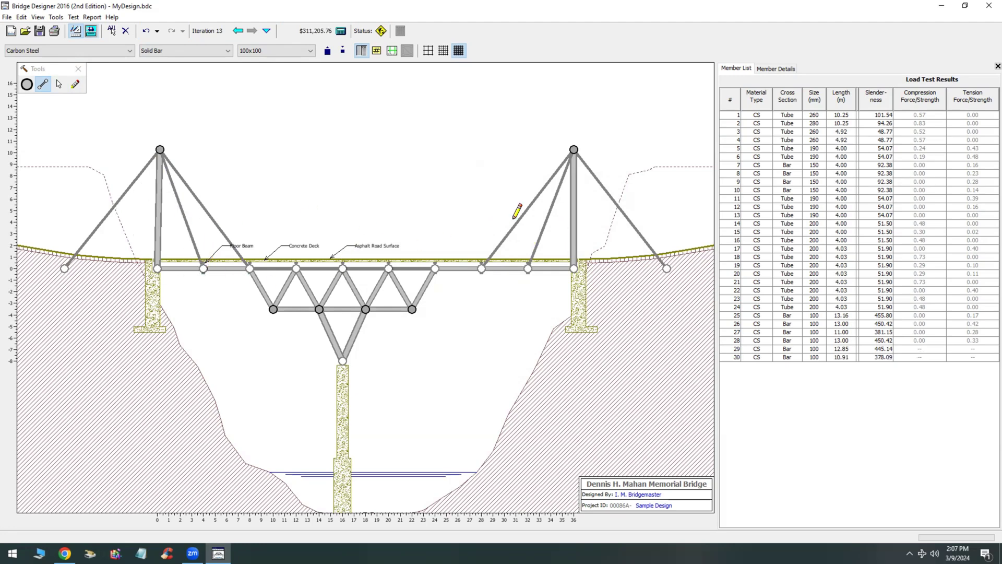
left_click(91, 30)
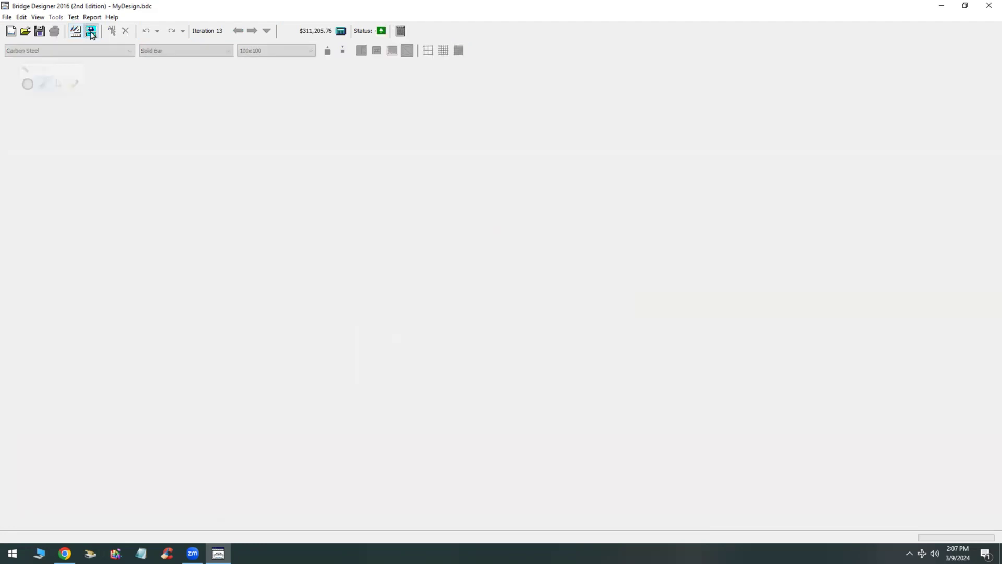